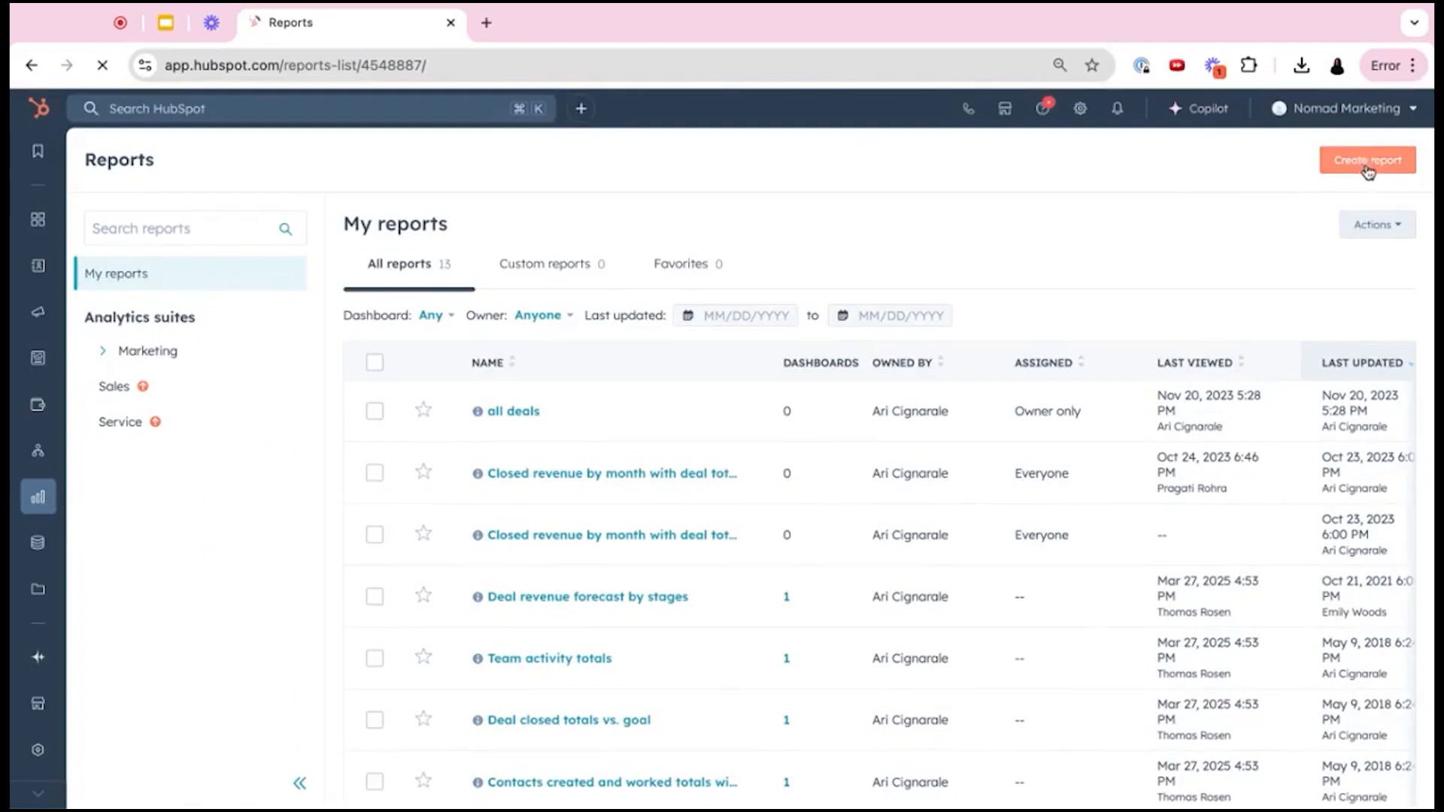
- Start creating a new report and look over the available report types and templates
{"action": "left_click", "coordinate": [1370, 163]}
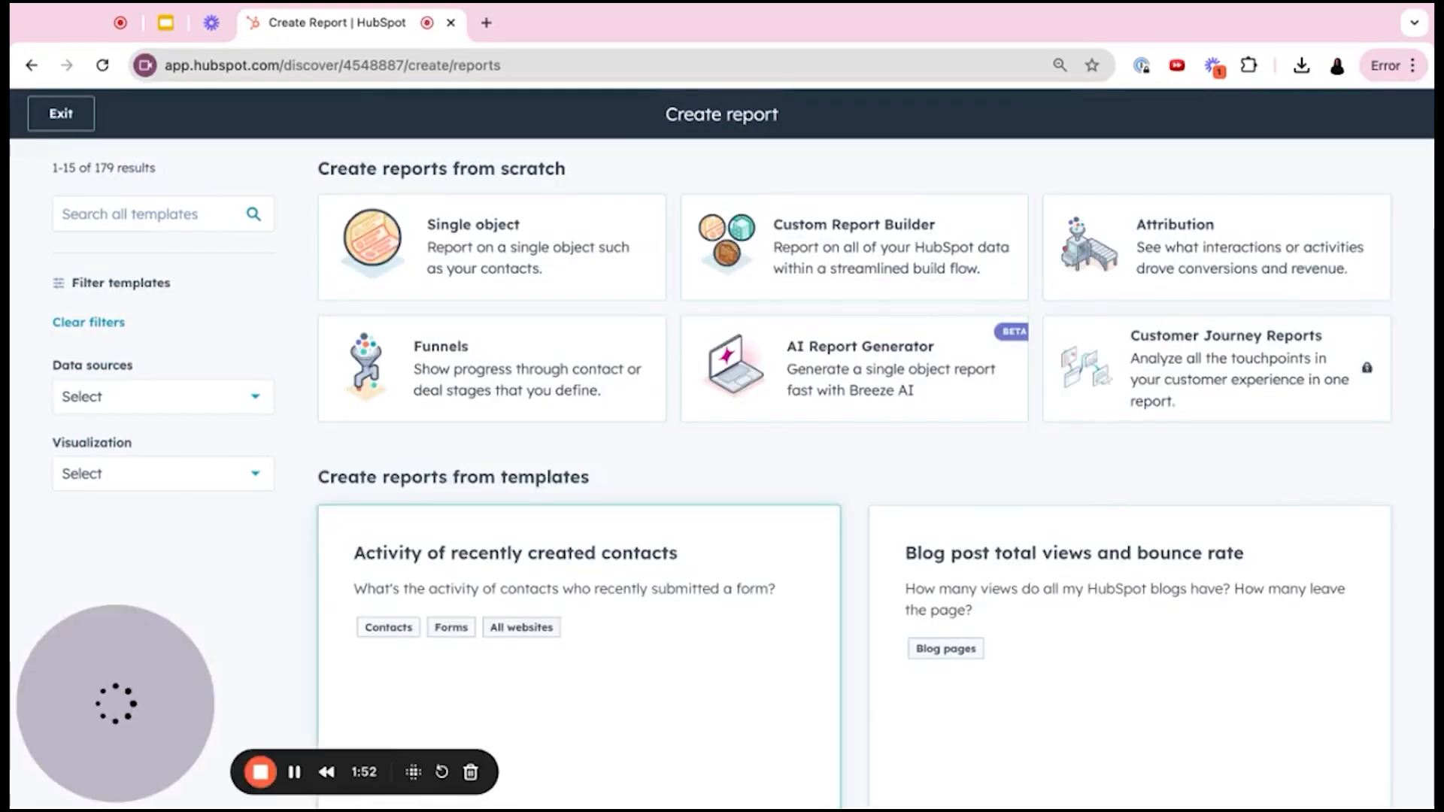
{"action": "scroll", "coordinate": [687, 638], "scroll_direction": "down", "scroll_amount": 2}
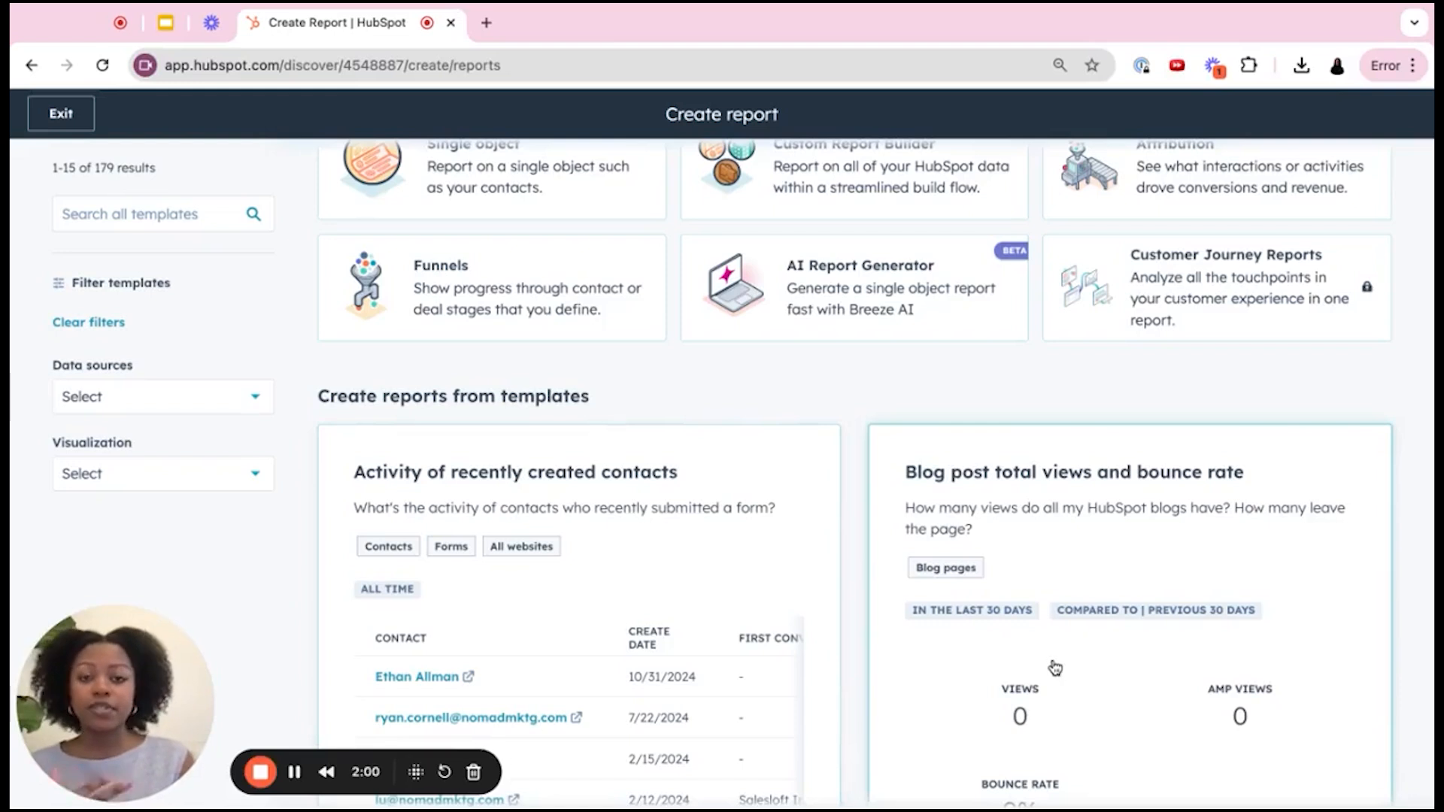
{"action": "scroll", "coordinate": [1056, 668], "scroll_direction": "down", "scroll_amount": 2}
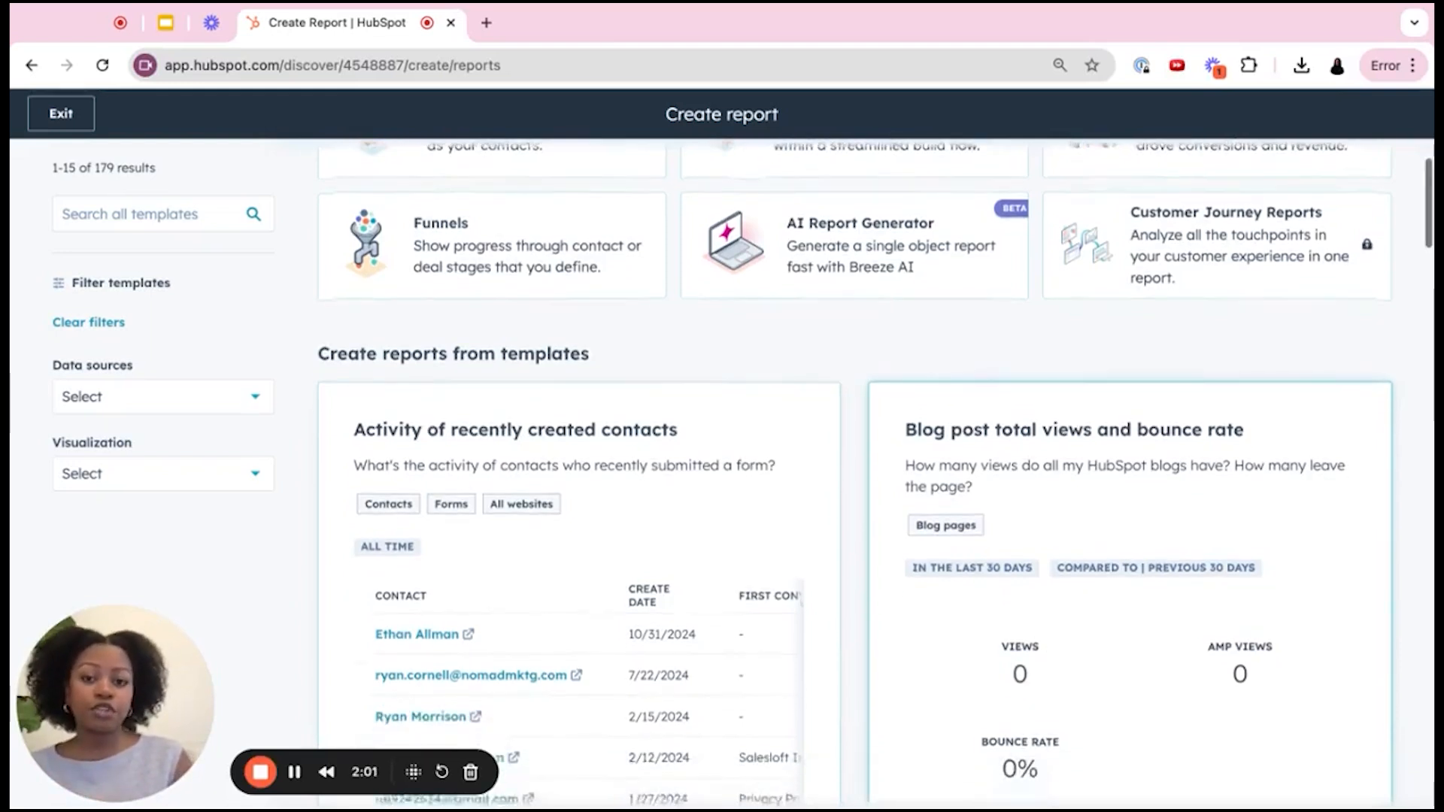
{"action": "scroll", "coordinate": [1055, 668], "scroll_direction": "up", "scroll_amount": 3}
- Search the report templates for "email"
{"action": "left_click", "coordinate": [105, 220]}
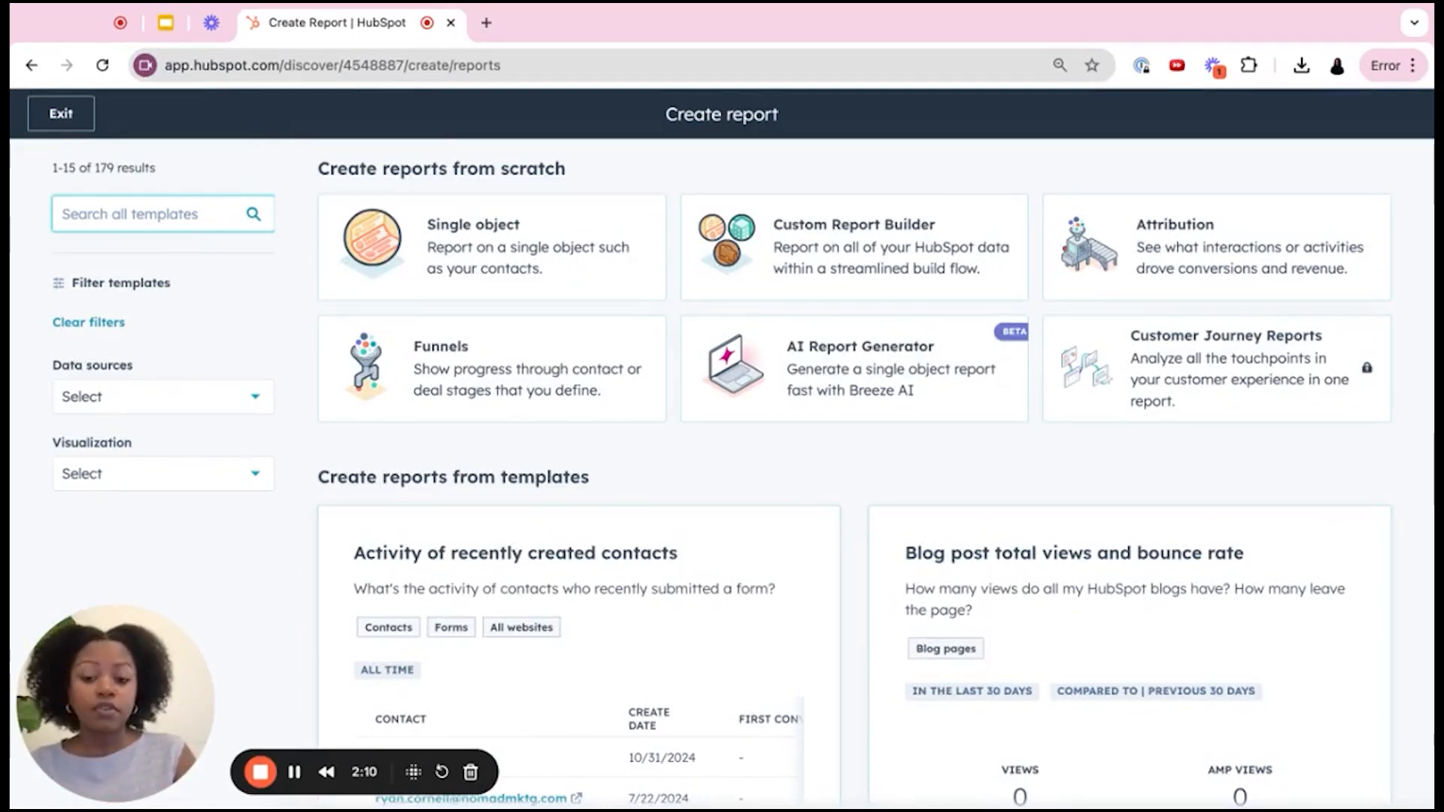
{"action": "type", "text": "email"}
{"action": "key", "text": "Return"}
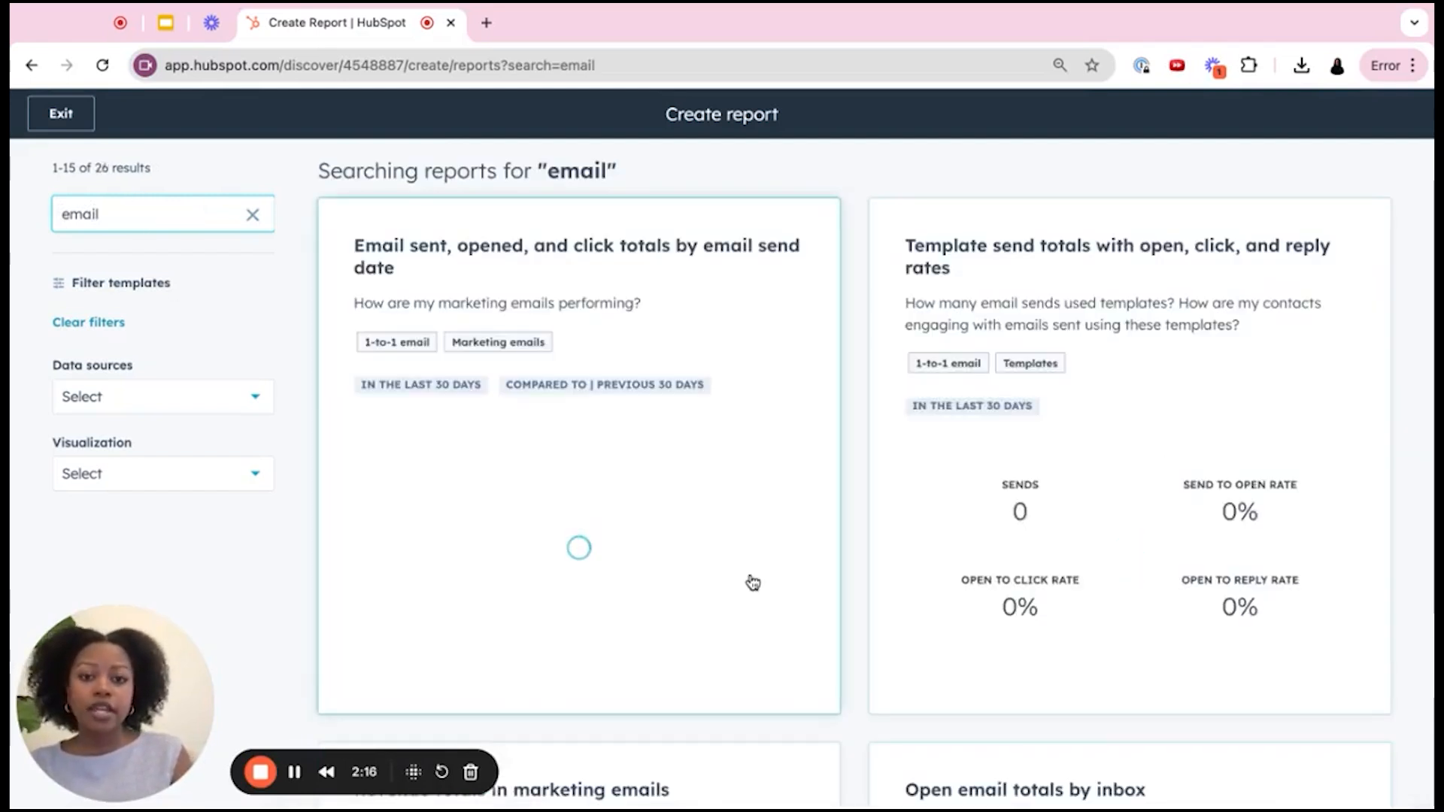
- Examine the email report templates, including the metrics and data sources each one covers
{"action": "scroll", "coordinate": [752, 583], "scroll_direction": "down", "scroll_amount": 3}
{"action": "scroll", "coordinate": [752, 583], "scroll_direction": "down", "scroll_amount": 5}
{"action": "scroll", "coordinate": [748, 584], "scroll_direction": "down", "scroll_amount": 3}
{"action": "scroll", "coordinate": [752, 583], "scroll_direction": "down", "scroll_amount": 3}
{"action": "scroll", "coordinate": [752, 583], "scroll_direction": "up", "scroll_amount": 12}
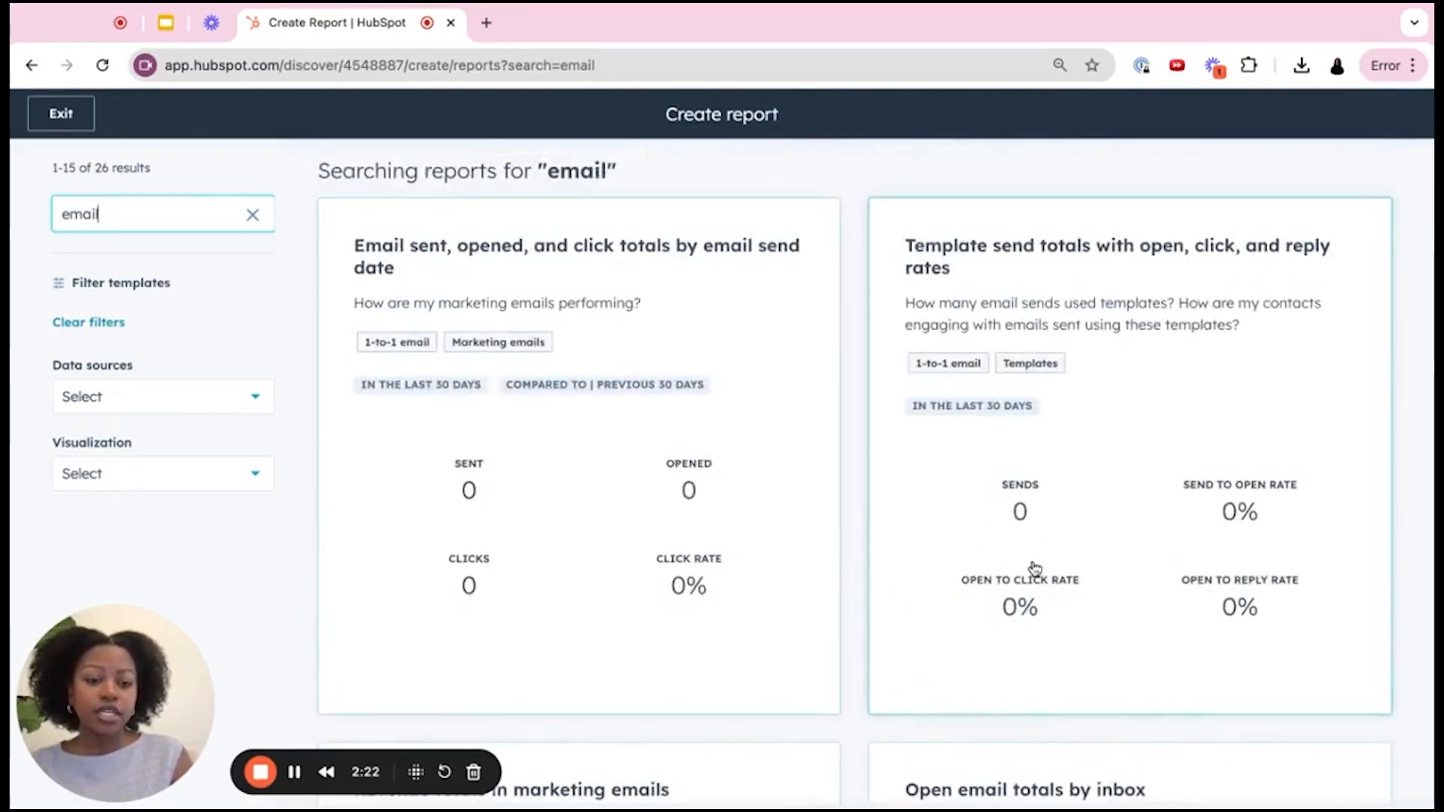
{"action": "scroll", "coordinate": [728, 602], "scroll_direction": "down", "scroll_amount": 3}
{"action": "scroll", "coordinate": [726, 600], "scroll_direction": "down", "scroll_amount": 3}
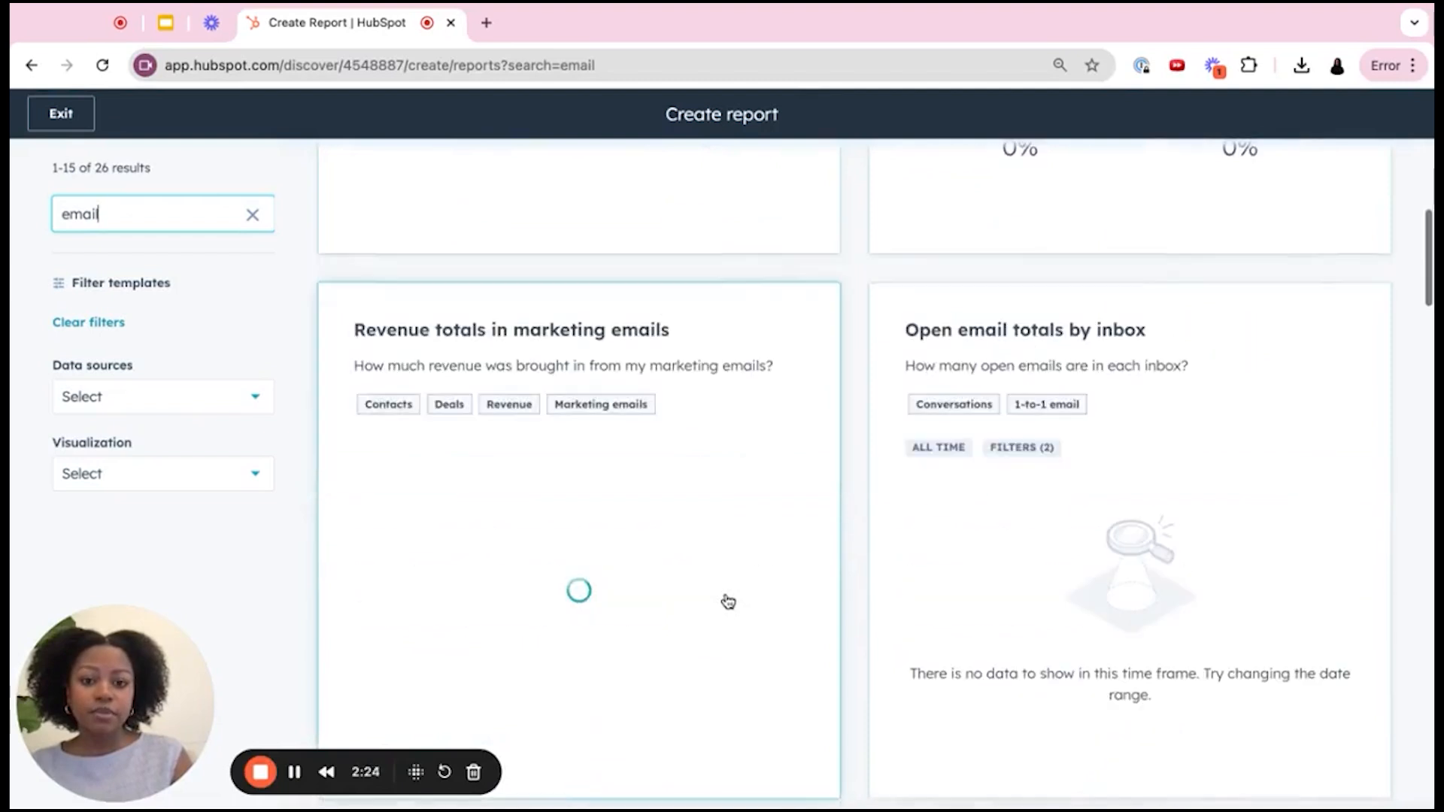
{"action": "scroll", "coordinate": [629, 391], "scroll_direction": "down", "scroll_amount": 3}
{"action": "mouse_move", "coordinate": [629, 391]}
{"action": "scroll", "coordinate": [685, 549], "scroll_direction": "down", "scroll_amount": 4}
{"action": "scroll", "coordinate": [692, 556], "scroll_direction": "up", "scroll_amount": 2}
{"action": "scroll", "coordinate": [694, 558], "scroll_direction": "up", "scroll_amount": 10}
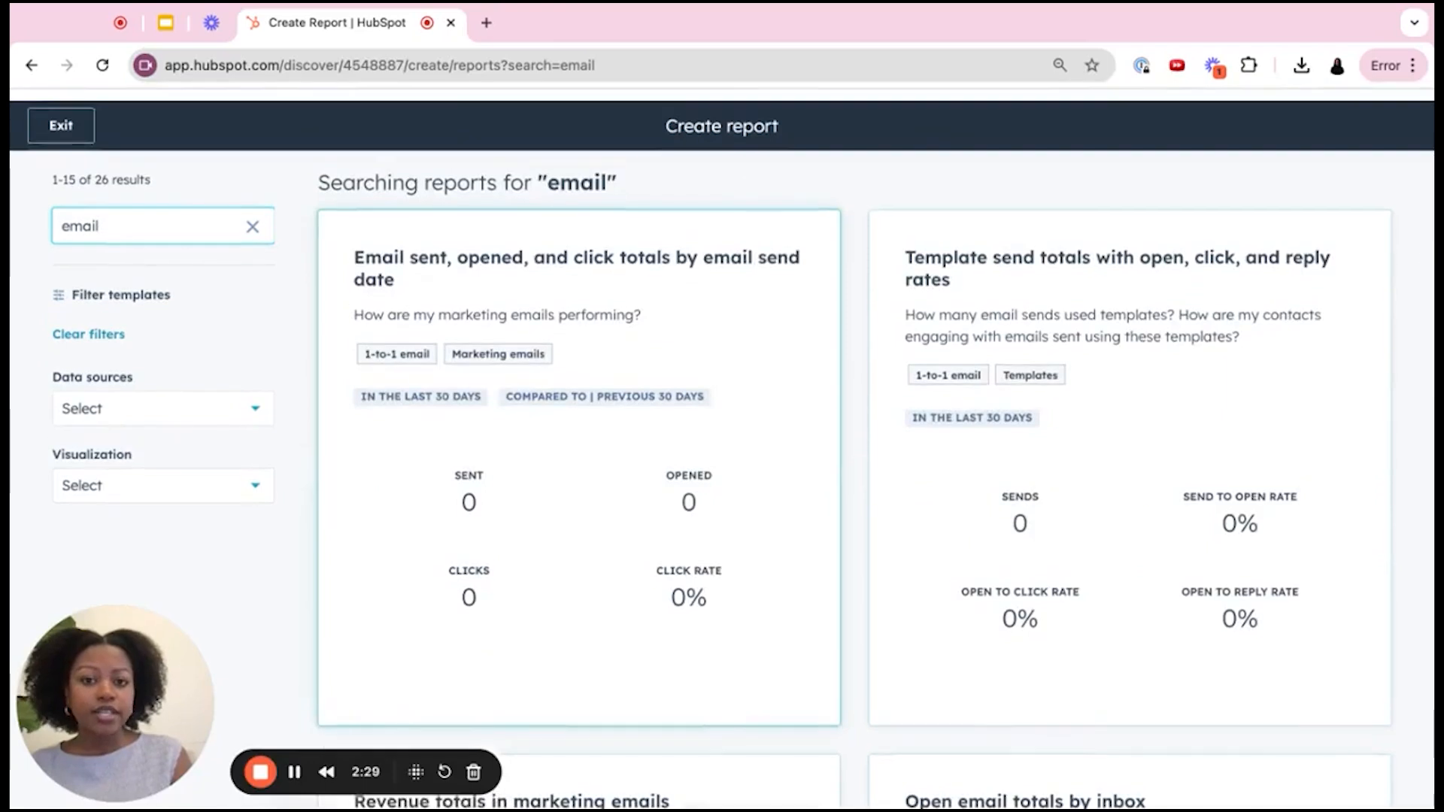
- Clear the template search and start a report in the Custom Report Builder with Contacts as the only data source
{"action": "left_click", "coordinate": [253, 214]}
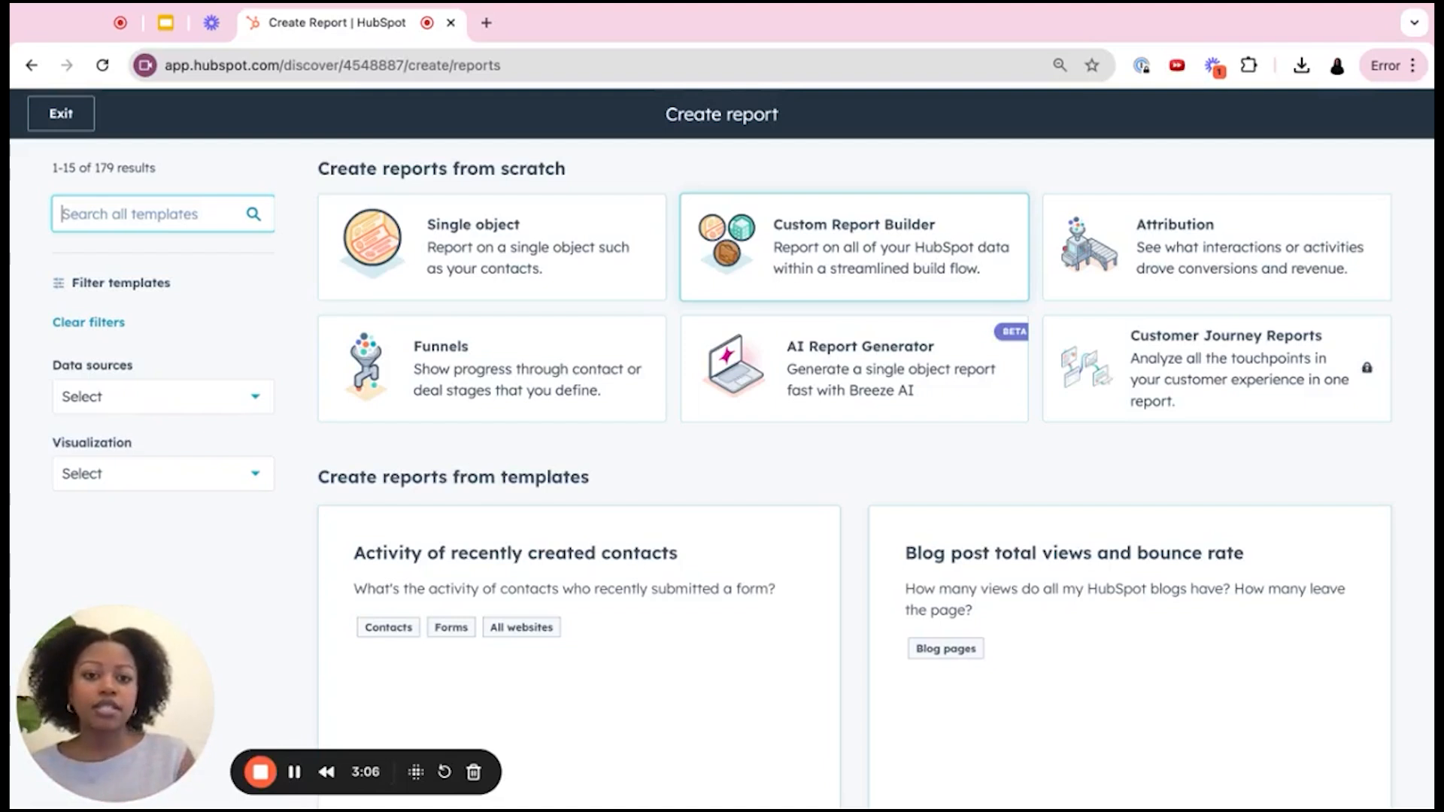
{"action": "left_click", "coordinate": [855, 248]}
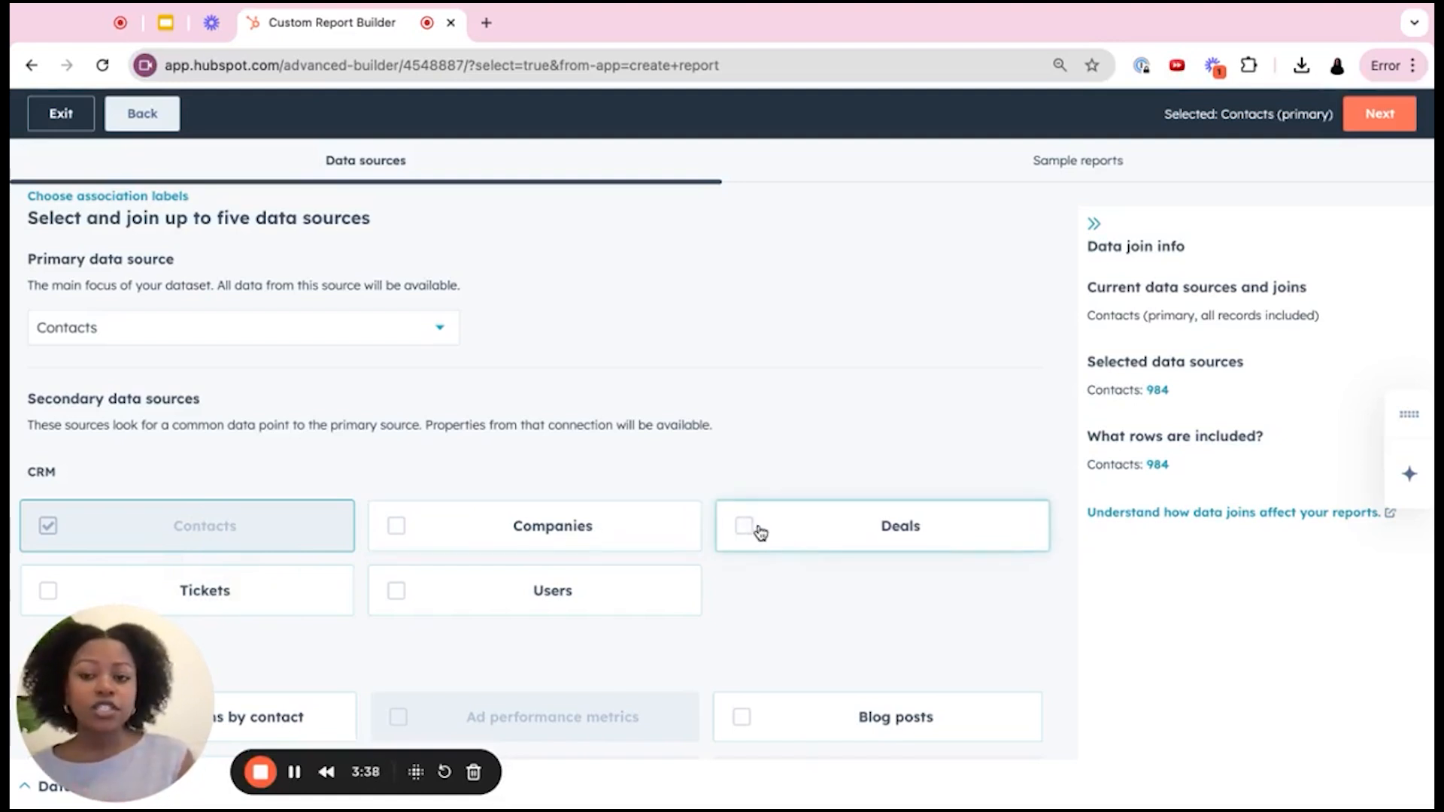
{"action": "scroll", "coordinate": [880, 482], "scroll_direction": "down", "scroll_amount": 7}
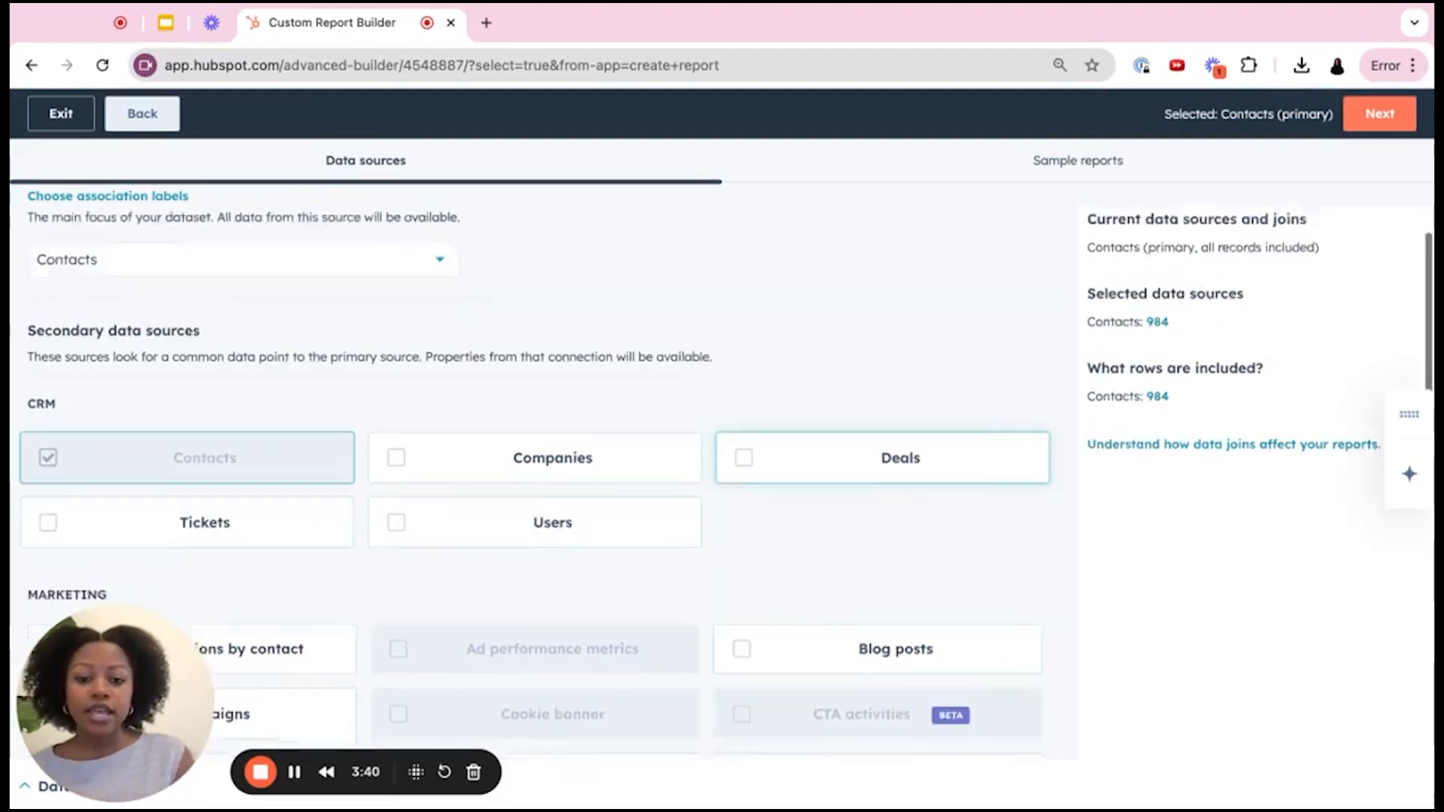
{"action": "scroll", "coordinate": [880, 376], "scroll_direction": "down", "scroll_amount": 5}
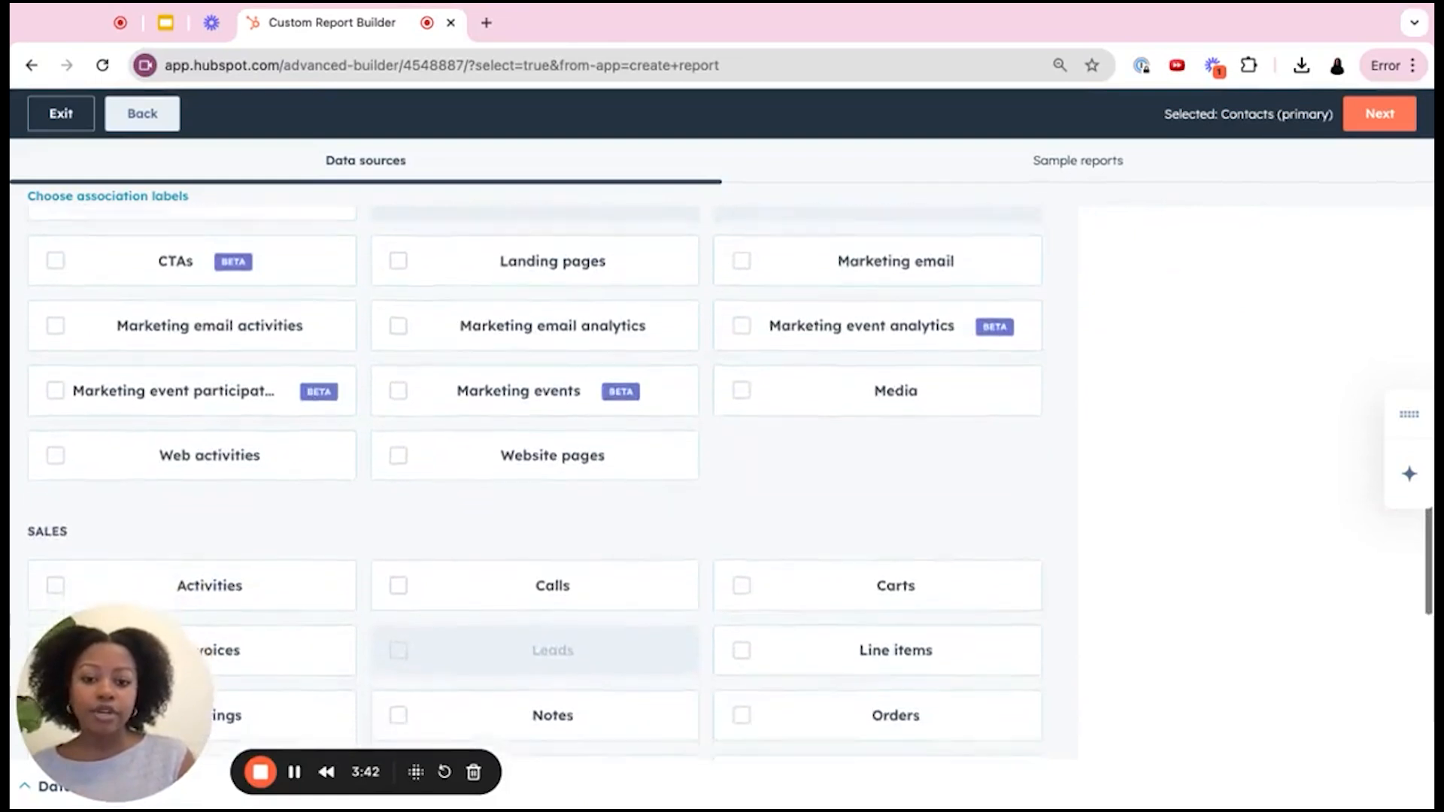
{"action": "scroll", "coordinate": [474, 482], "scroll_direction": "up", "scroll_amount": 12}
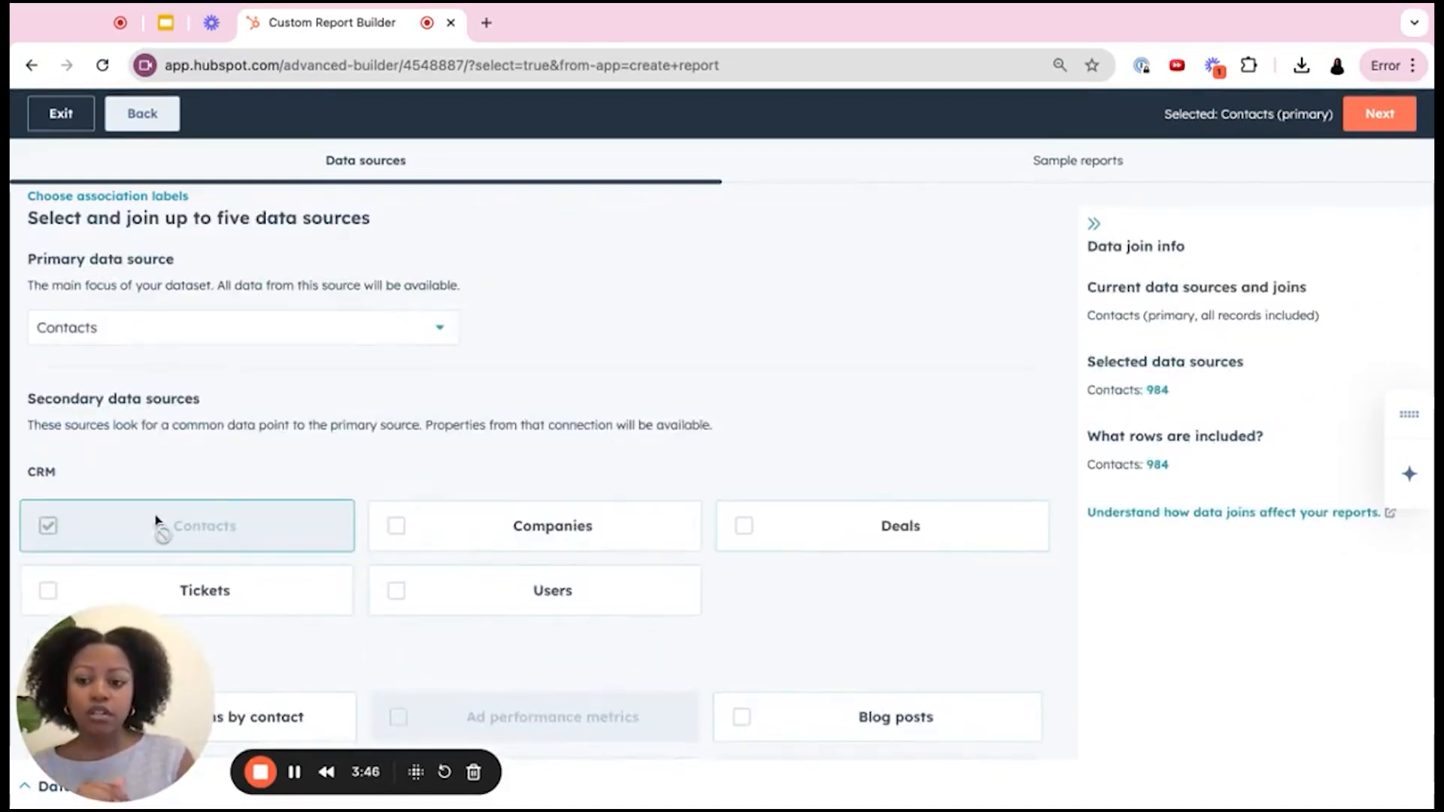
{"action": "left_click", "coordinate": [1371, 120]}
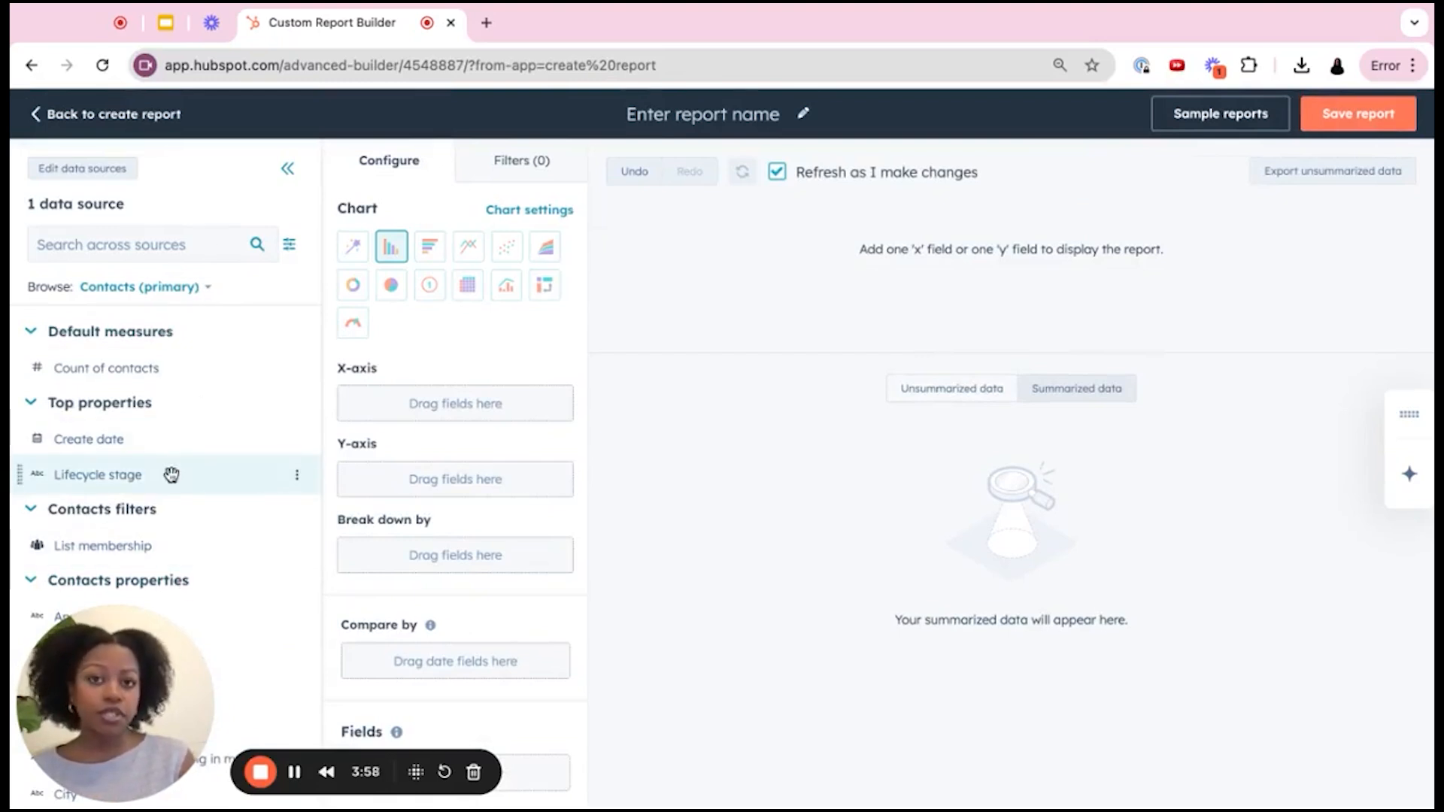
{"action": "left_click", "coordinate": [196, 295]}
{"action": "left_click", "coordinate": [167, 331]}
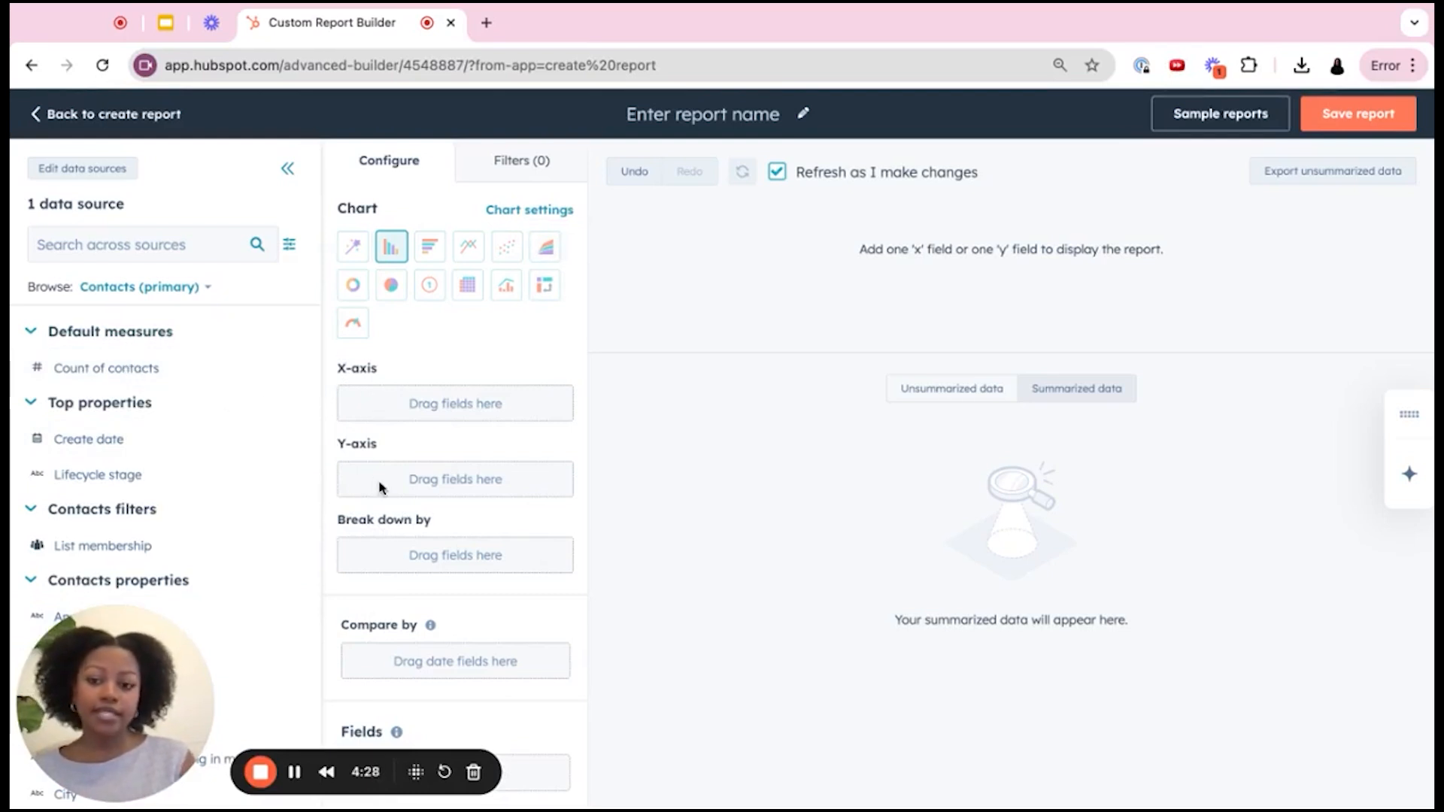
{"action": "left_click", "coordinate": [516, 158]}
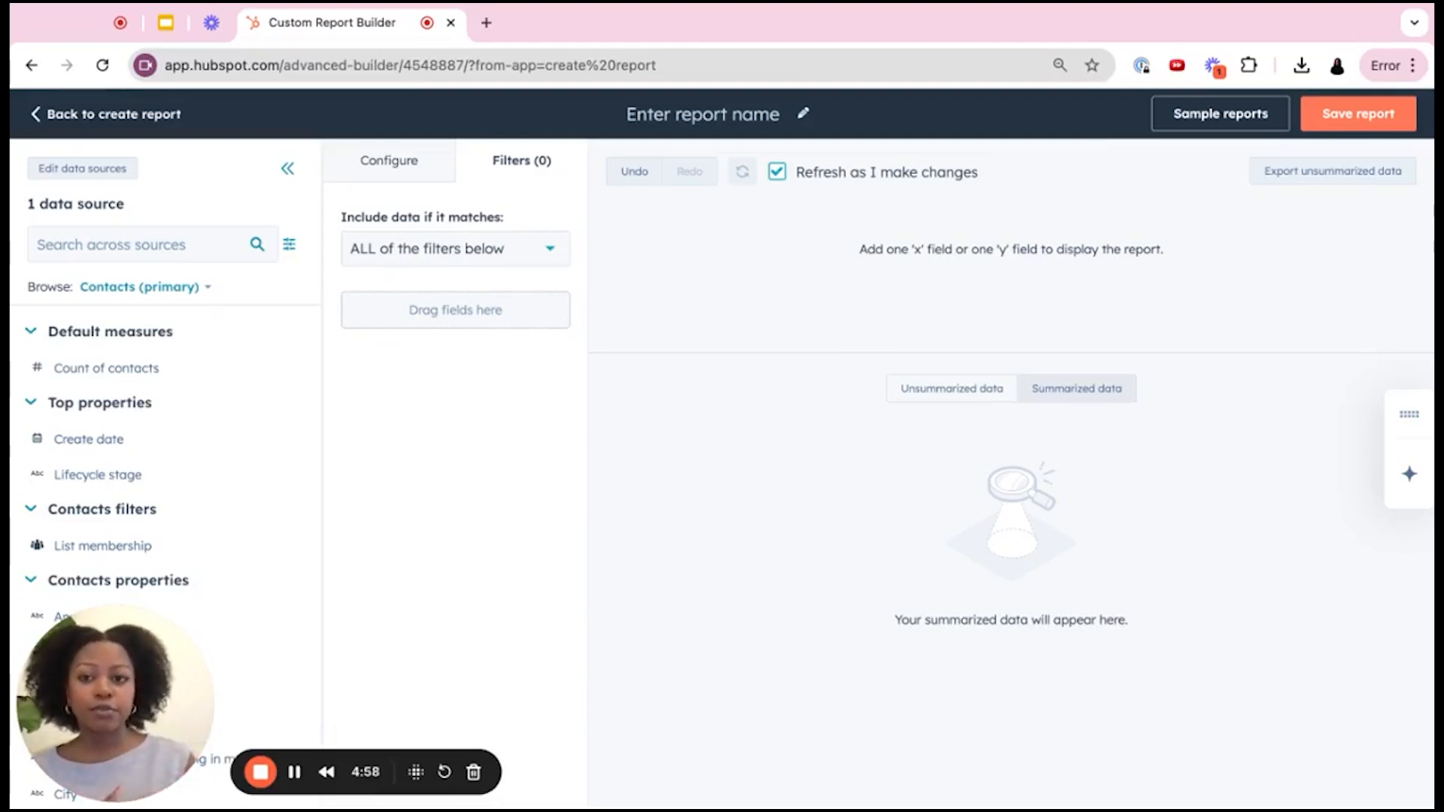
{"action": "left_click", "coordinate": [388, 163]}
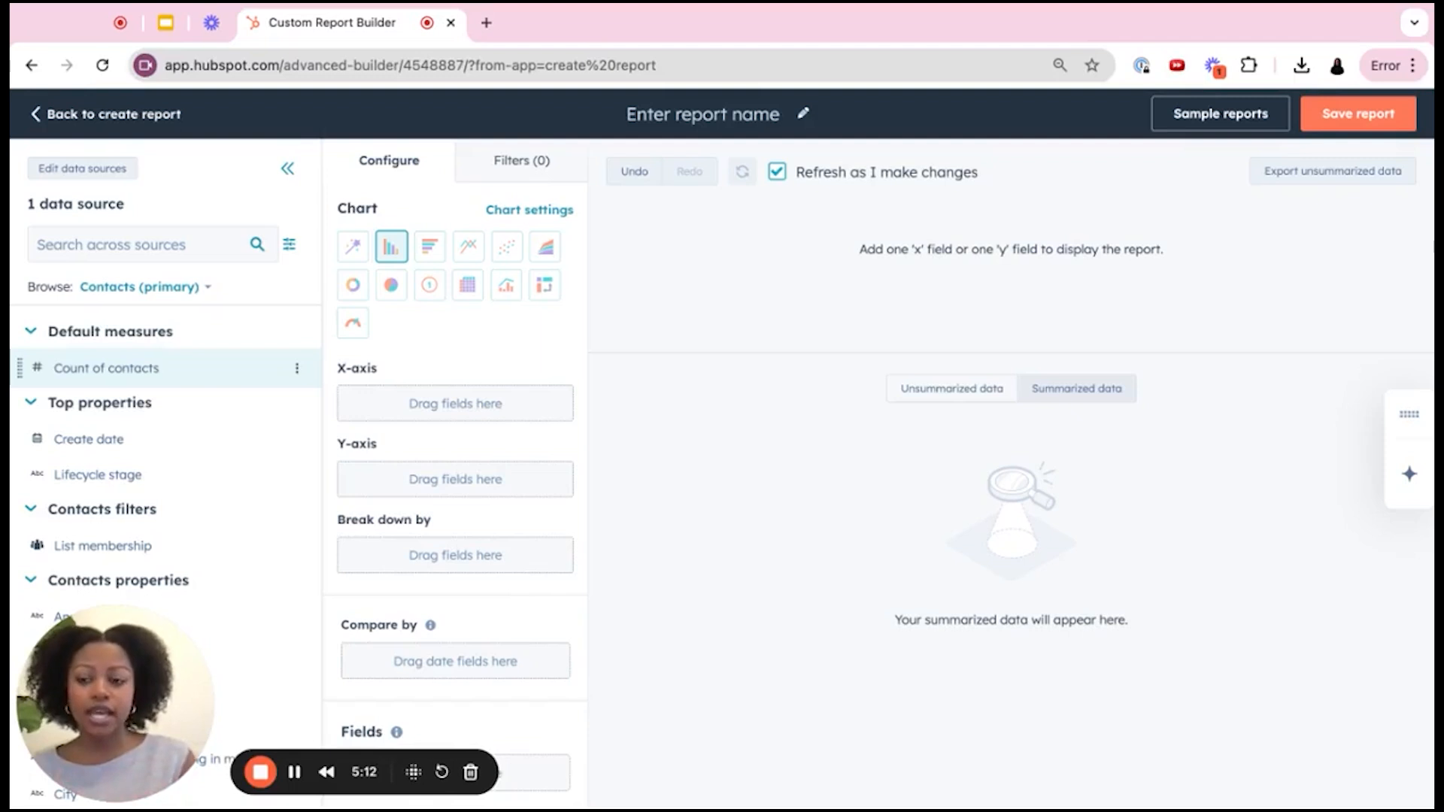
- Plot Count of contacts on the Y-axis against Create date on the X-axis
{"action": "left_click_drag", "start_coordinate": [105, 367], "coordinate": [475, 483]}
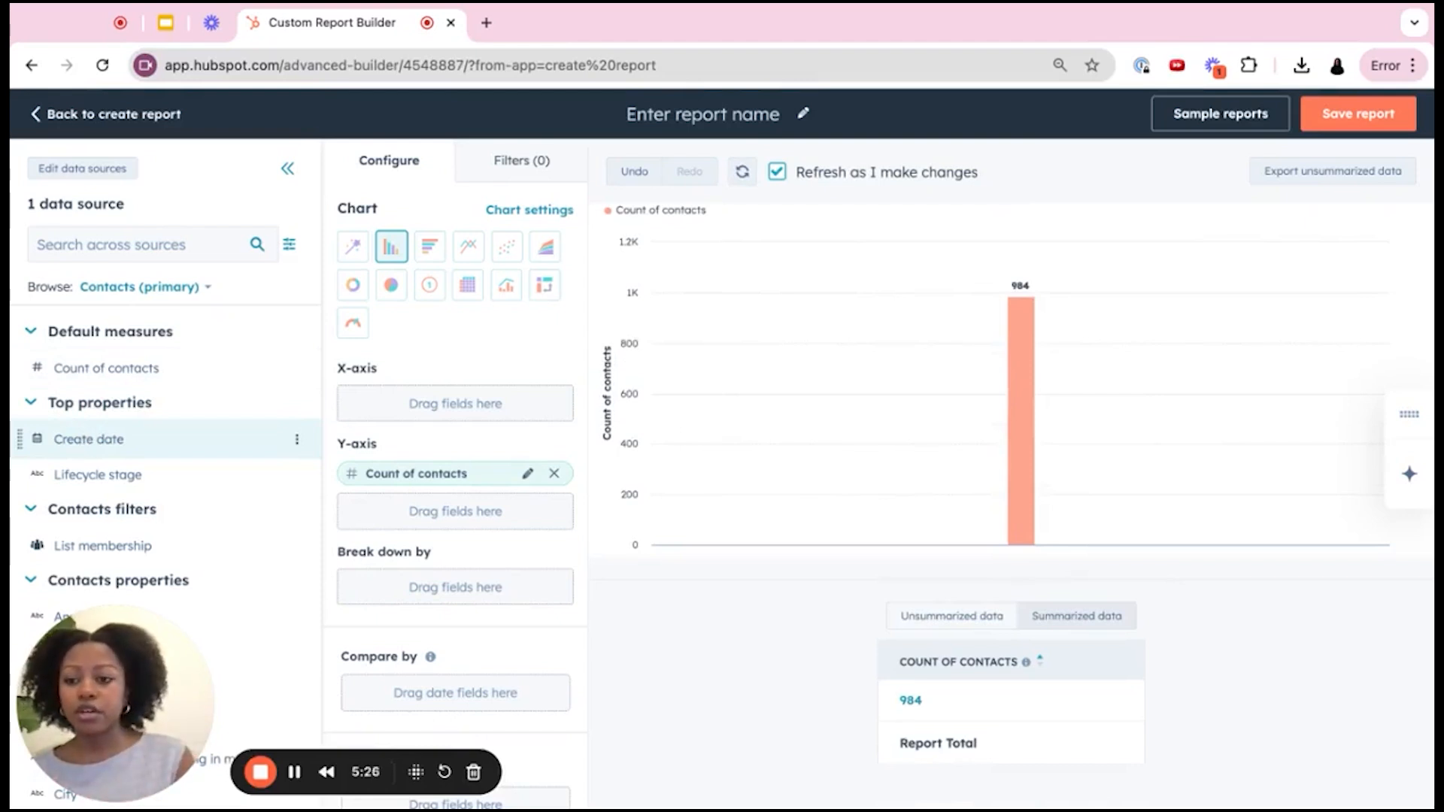
{"action": "left_click_drag", "start_coordinate": [88, 439], "coordinate": [474, 406]}
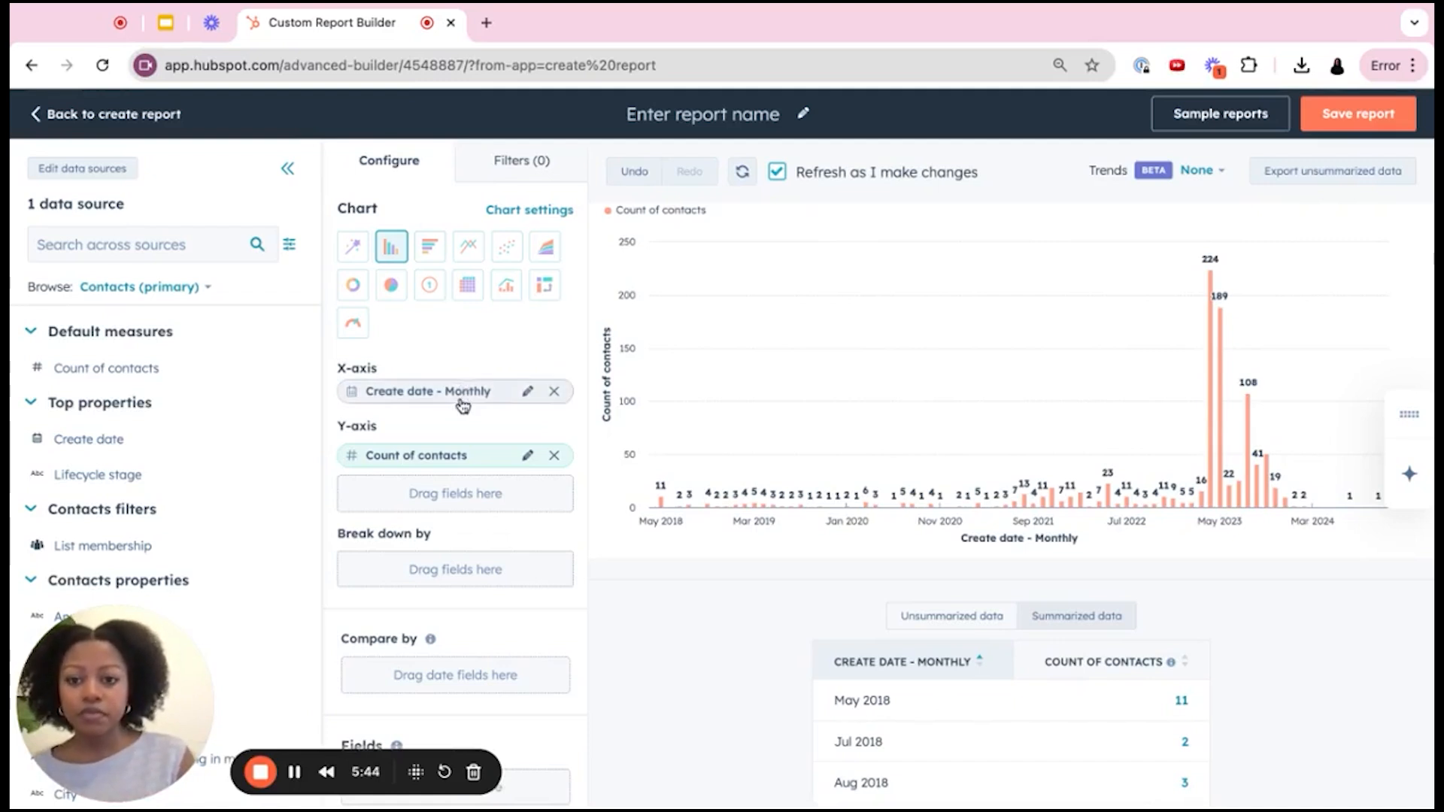
- Set the Create date filter to "is between" with 01/01/2024 as the start date
{"action": "left_click", "coordinate": [519, 172]}
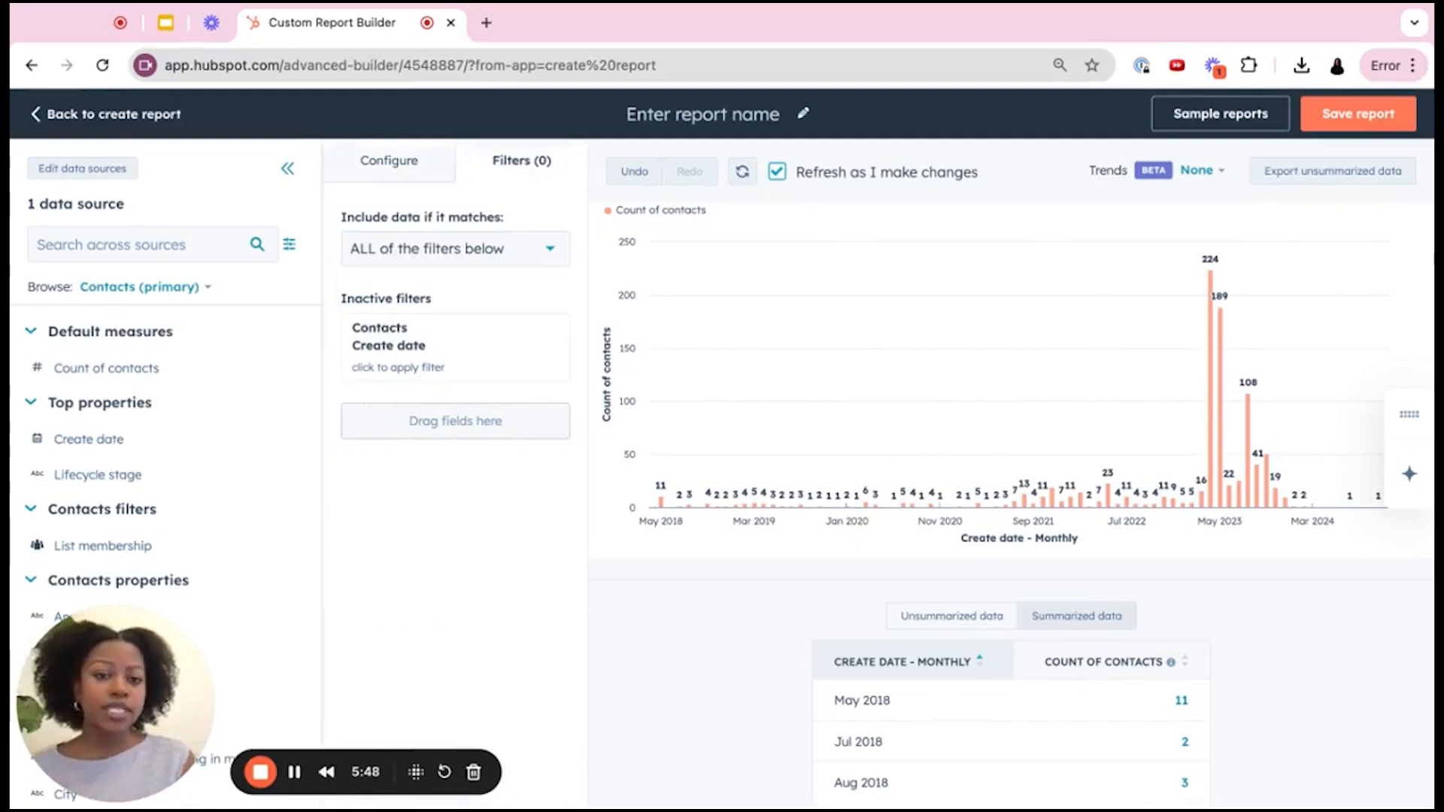
{"action": "left_click", "coordinate": [453, 355]}
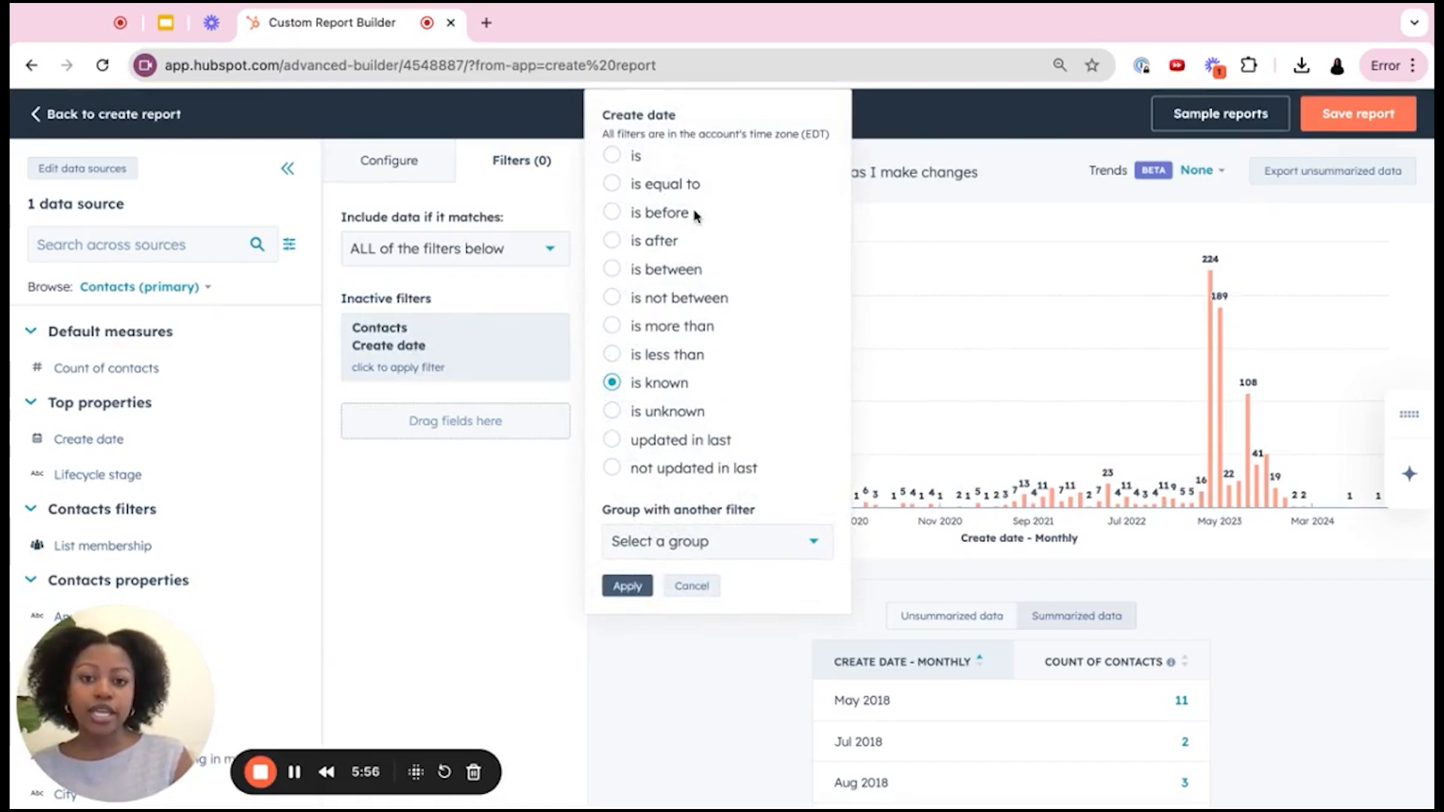
{"action": "left_click", "coordinate": [612, 270]}
{"action": "left_click", "coordinate": [645, 301]}
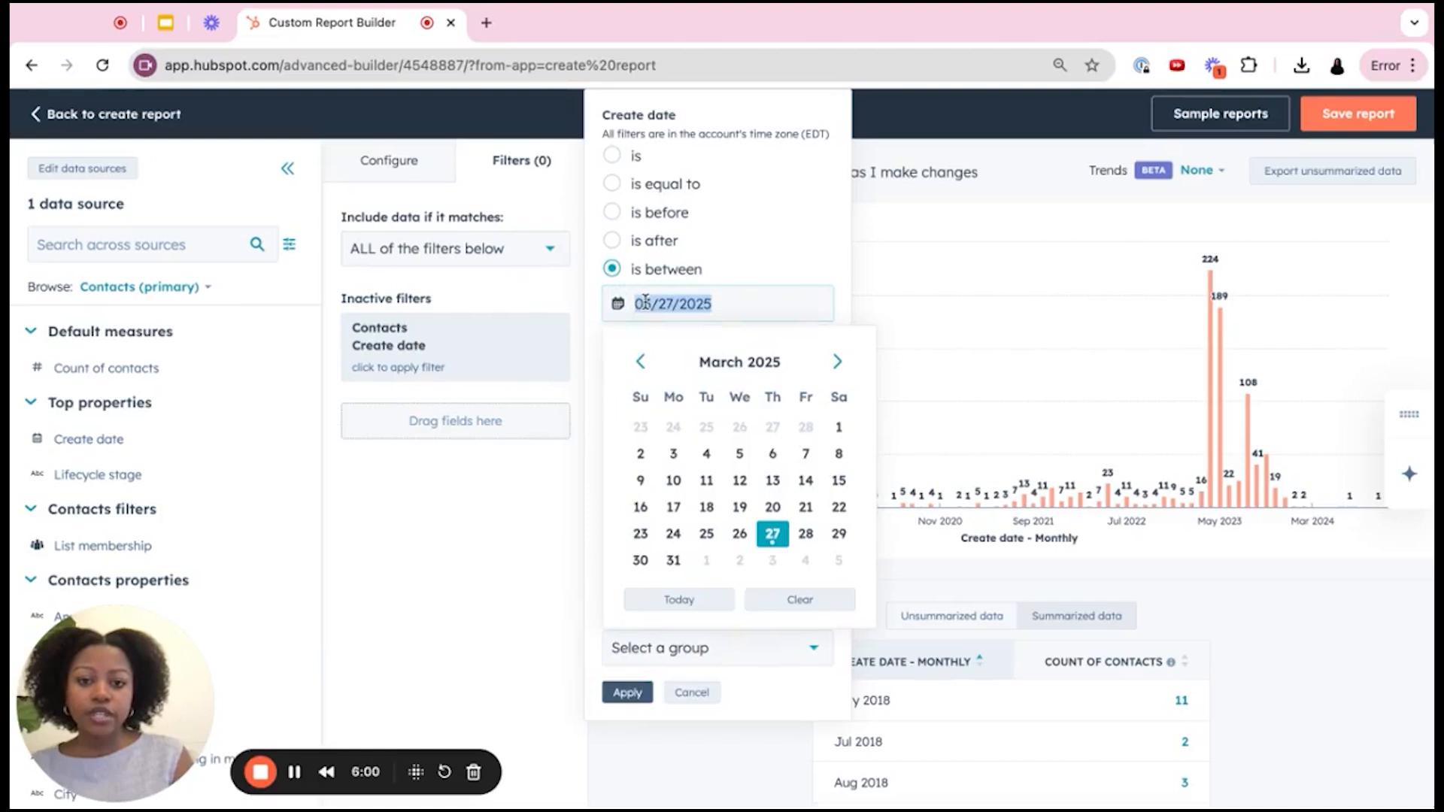
{"action": "left_click", "coordinate": [641, 362]}
{"action": "left_click", "coordinate": [641, 362]}
{"action": "left_click", "coordinate": [642, 362]}
{"action": "left_click", "coordinate": [642, 362]}
{"action": "left_click", "coordinate": [641, 362]}
{"action": "left_click", "coordinate": [642, 362]}
{"action": "left_click", "coordinate": [642, 362]}
{"action": "left_click", "coordinate": [642, 362]}
{"action": "left_click", "coordinate": [642, 361]}
{"action": "left_click", "coordinate": [641, 362]}
{"action": "left_click", "coordinate": [642, 362]}
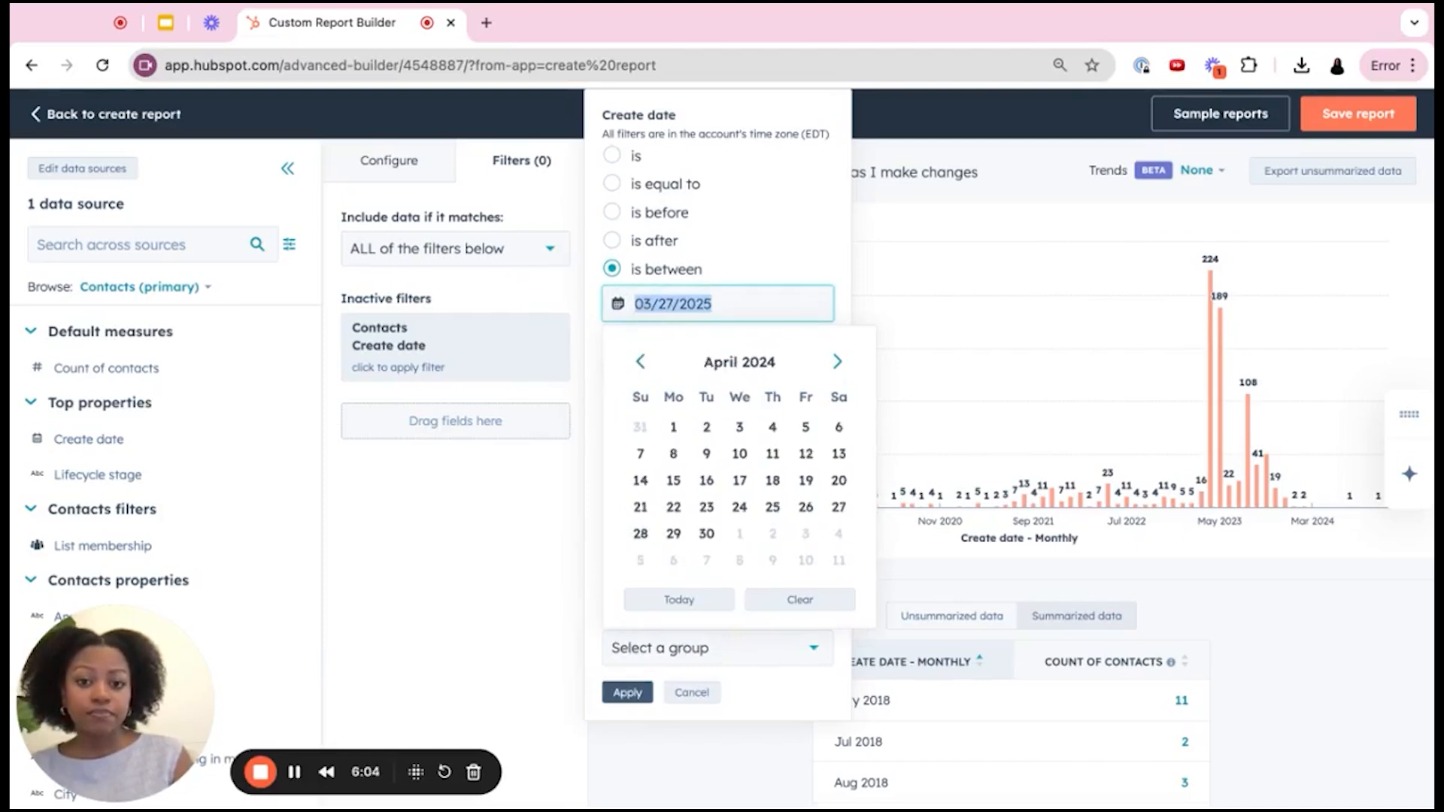
{"action": "left_click", "coordinate": [641, 362]}
{"action": "left_click", "coordinate": [641, 362]}
{"action": "left_click", "coordinate": [641, 362]}
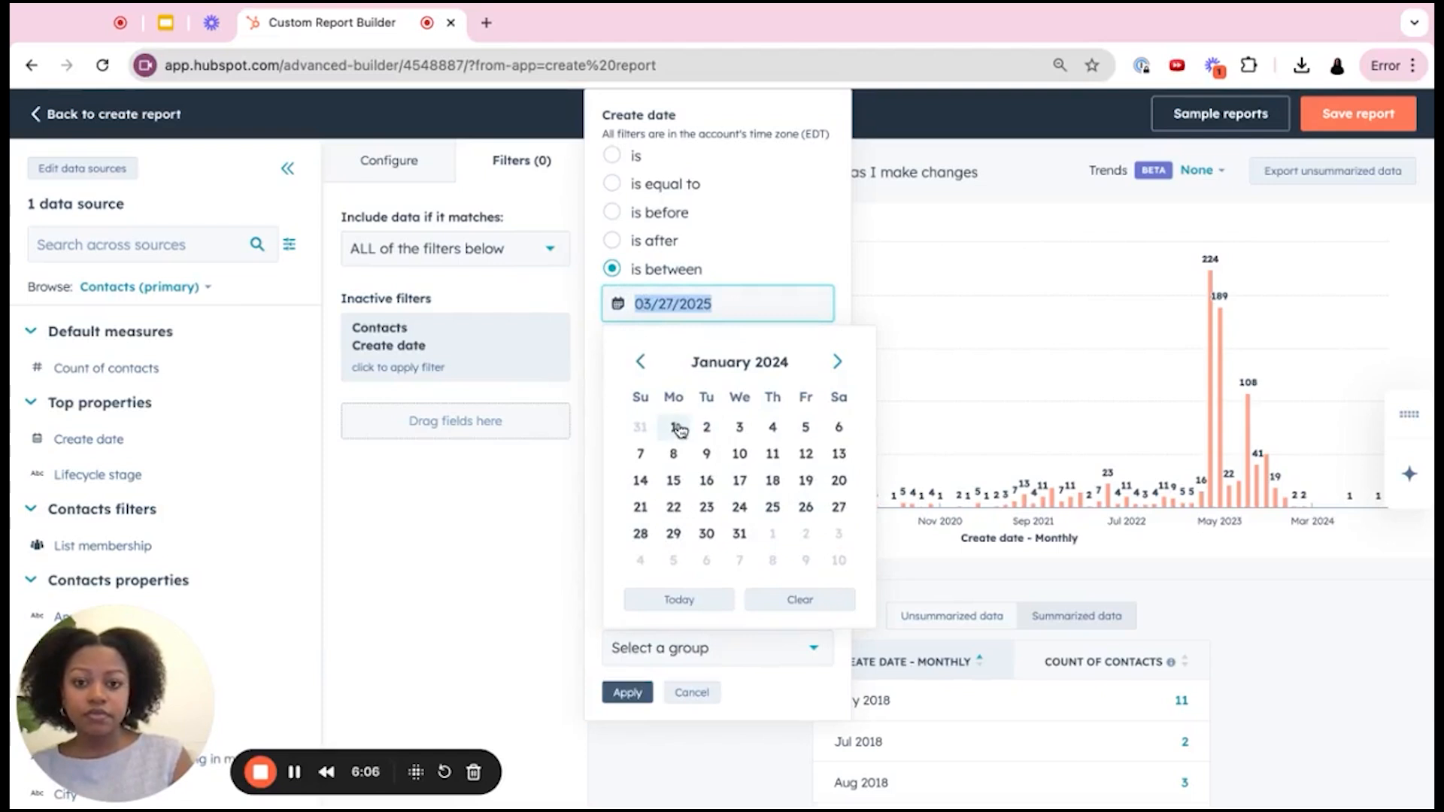
{"action": "left_click", "coordinate": [675, 427]}
- Set the Create date filter's end date to 12/31/2024 and apply the filter
{"action": "left_click", "coordinate": [691, 366]}
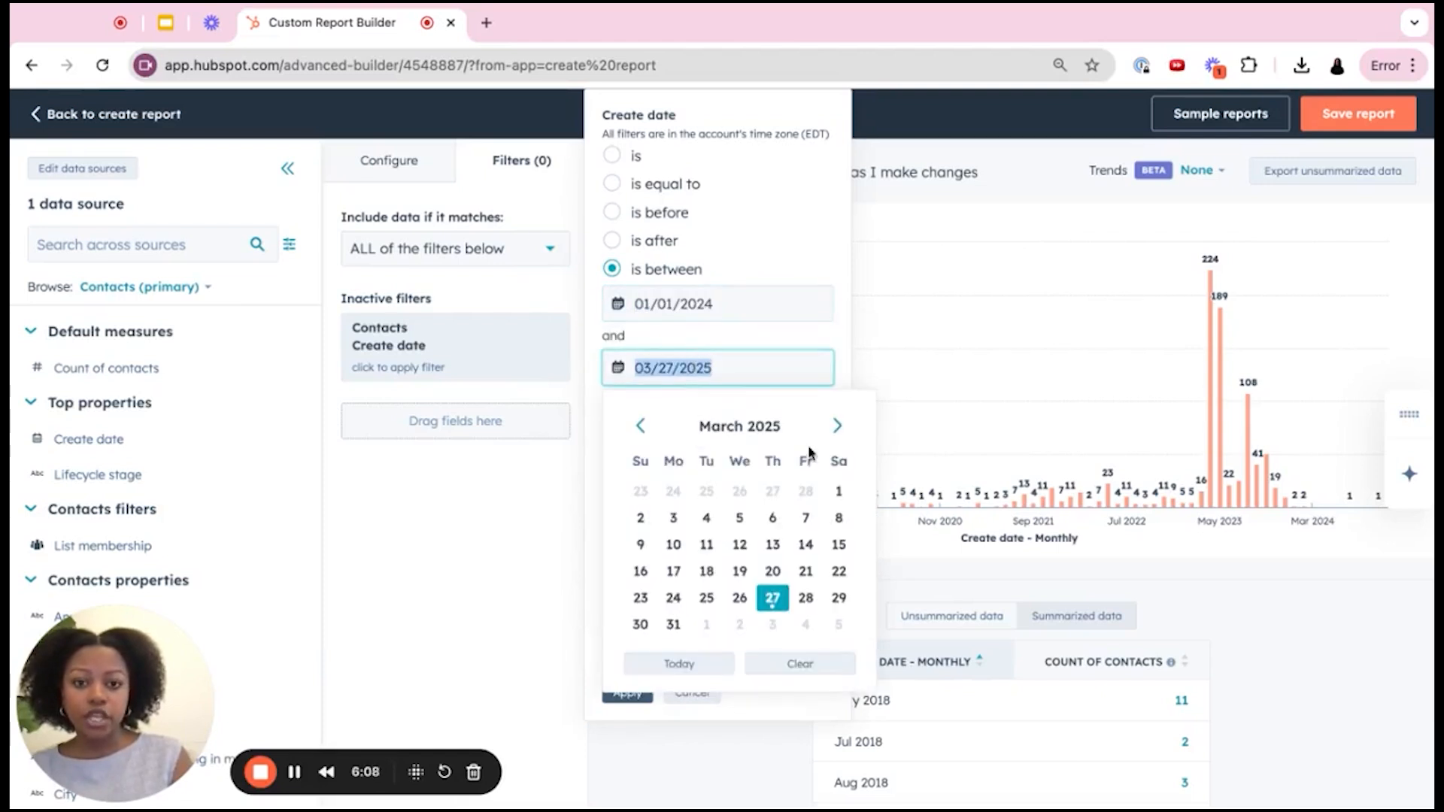
{"action": "left_click", "coordinate": [835, 426]}
{"action": "left_click", "coordinate": [835, 425]}
{"action": "left_click", "coordinate": [835, 426]}
{"action": "left_click", "coordinate": [835, 426]}
{"action": "left_click", "coordinate": [834, 426]}
{"action": "left_click", "coordinate": [835, 426]}
{"action": "left_click", "coordinate": [835, 426]}
{"action": "left_click", "coordinate": [834, 425]}
{"action": "left_click", "coordinate": [835, 426]}
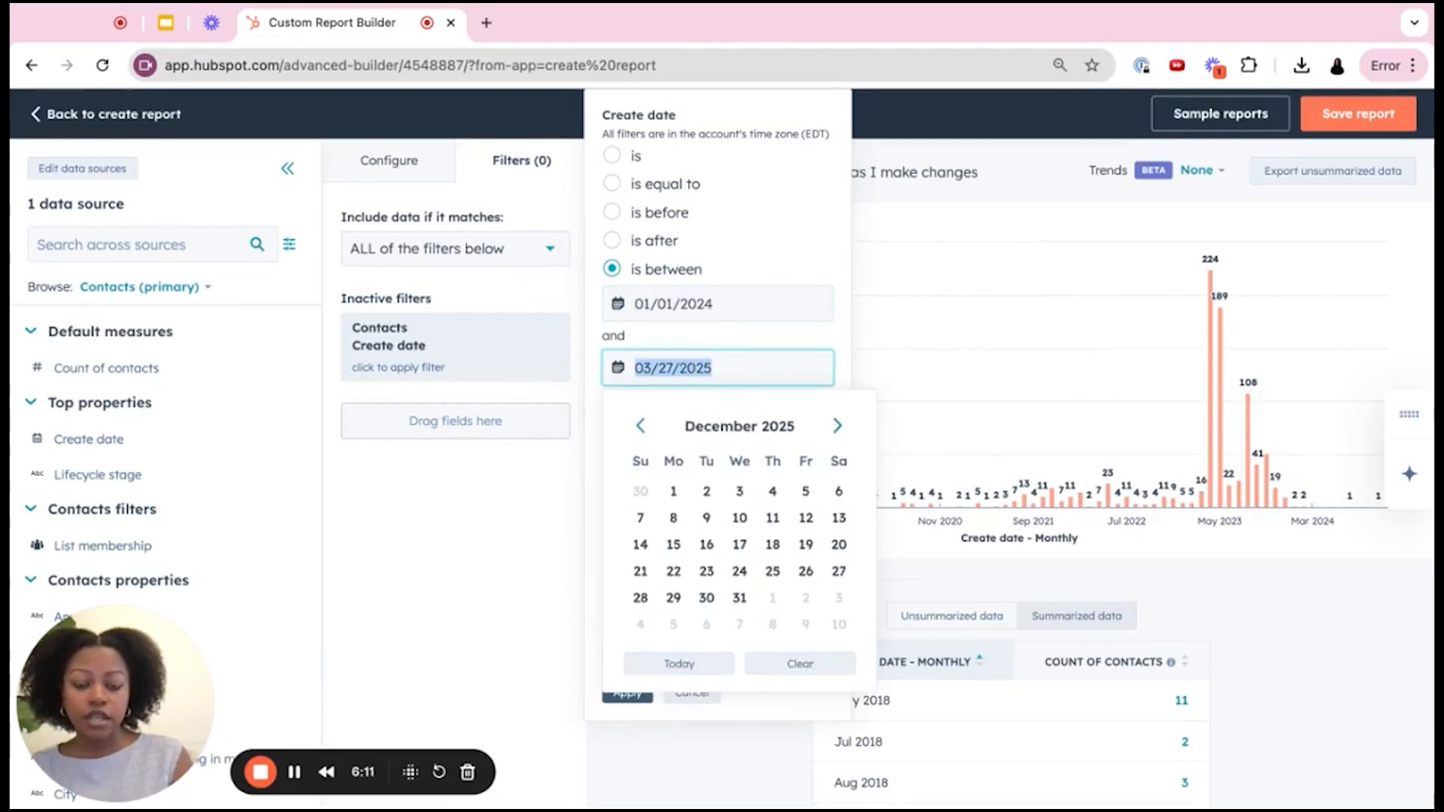
{"action": "left_click", "coordinate": [636, 426]}
{"action": "left_click", "coordinate": [636, 426]}
{"action": "left_click", "coordinate": [636, 426]}
{"action": "left_click", "coordinate": [636, 426]}
{"action": "left_click", "coordinate": [636, 425]}
{"action": "left_click", "coordinate": [635, 426]}
{"action": "left_click", "coordinate": [636, 426]}
{"action": "left_click", "coordinate": [636, 426]}
{"action": "left_click", "coordinate": [635, 426]}
{"action": "left_click", "coordinate": [635, 426]}
{"action": "left_click", "coordinate": [640, 425]}
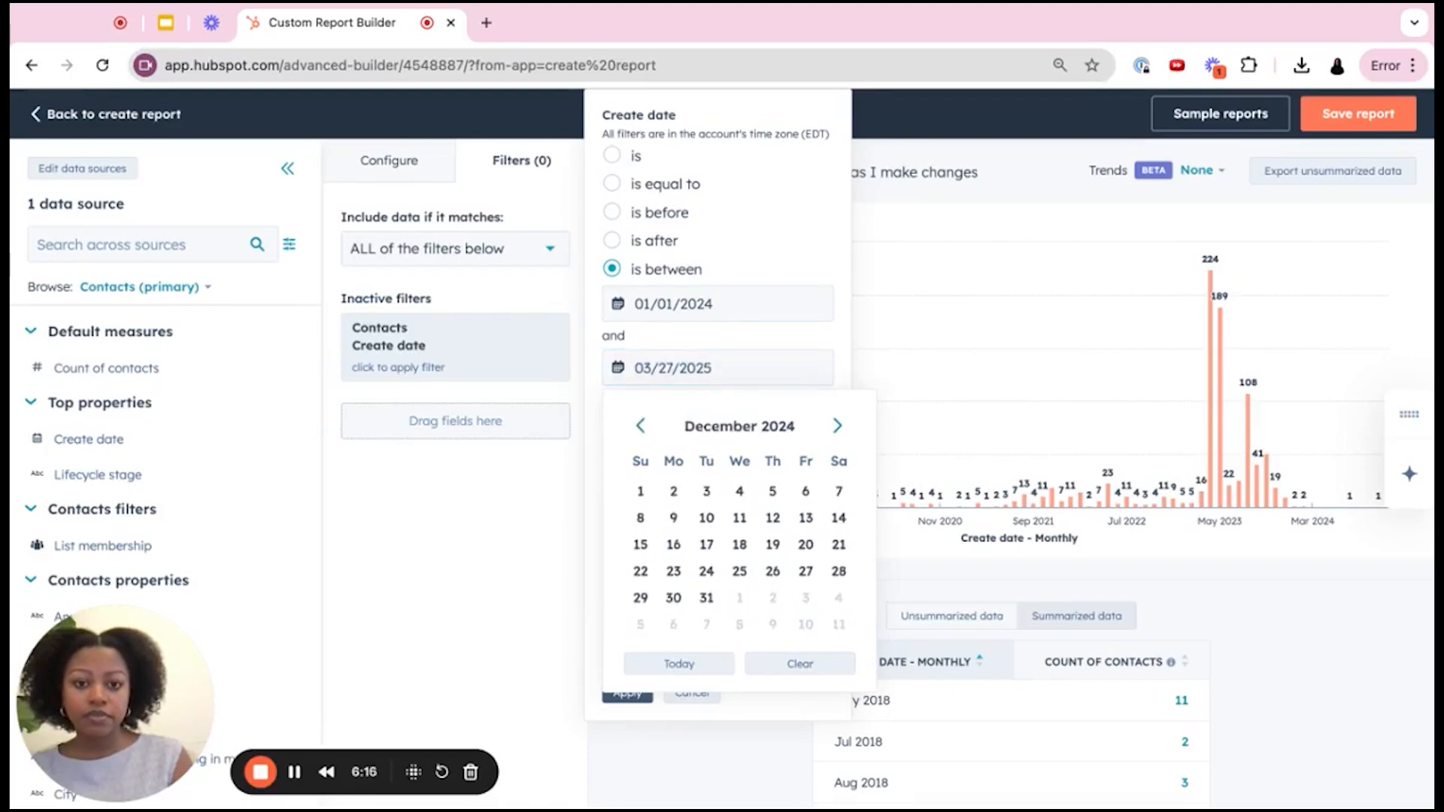
{"action": "left_click", "coordinate": [707, 601]}
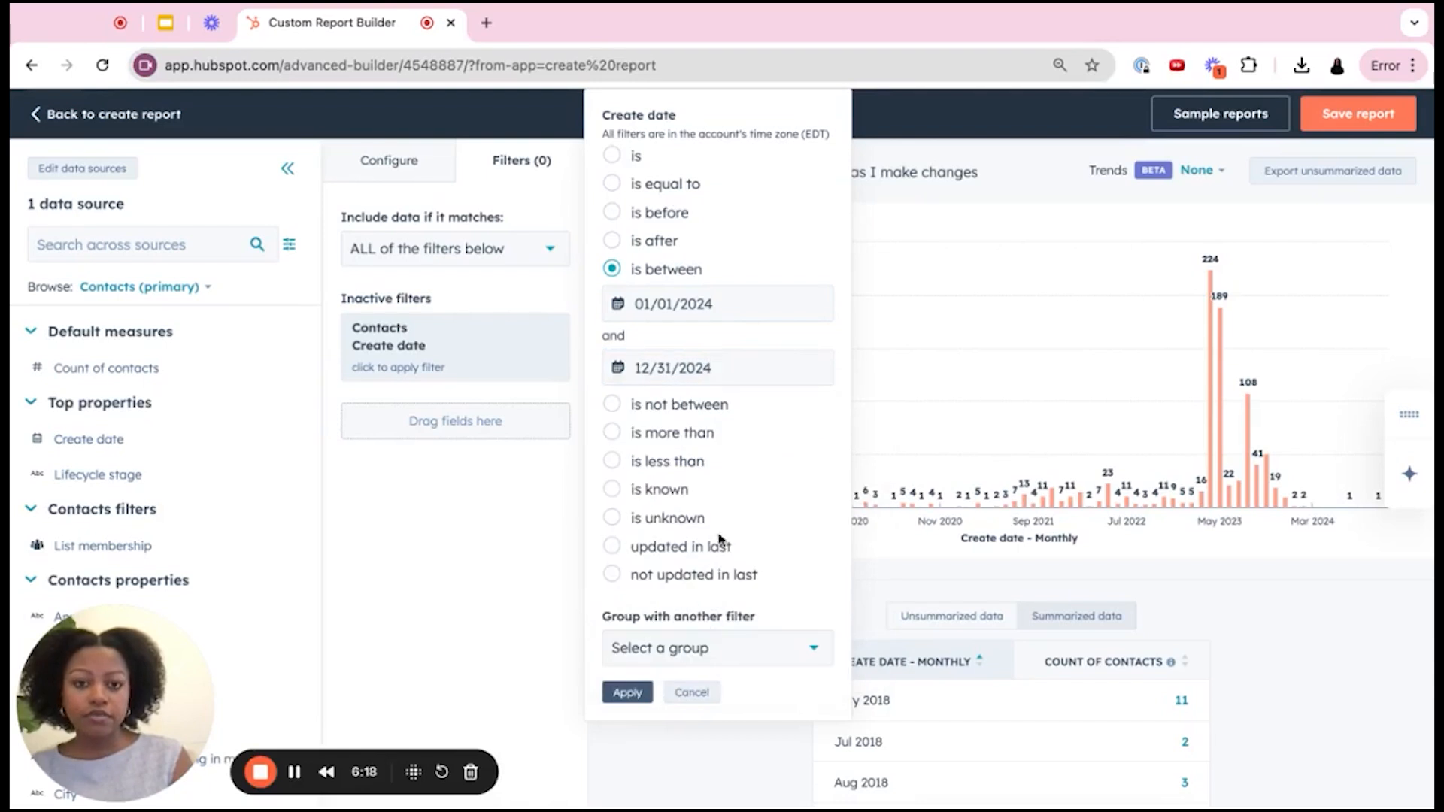
{"action": "left_click", "coordinate": [636, 697]}
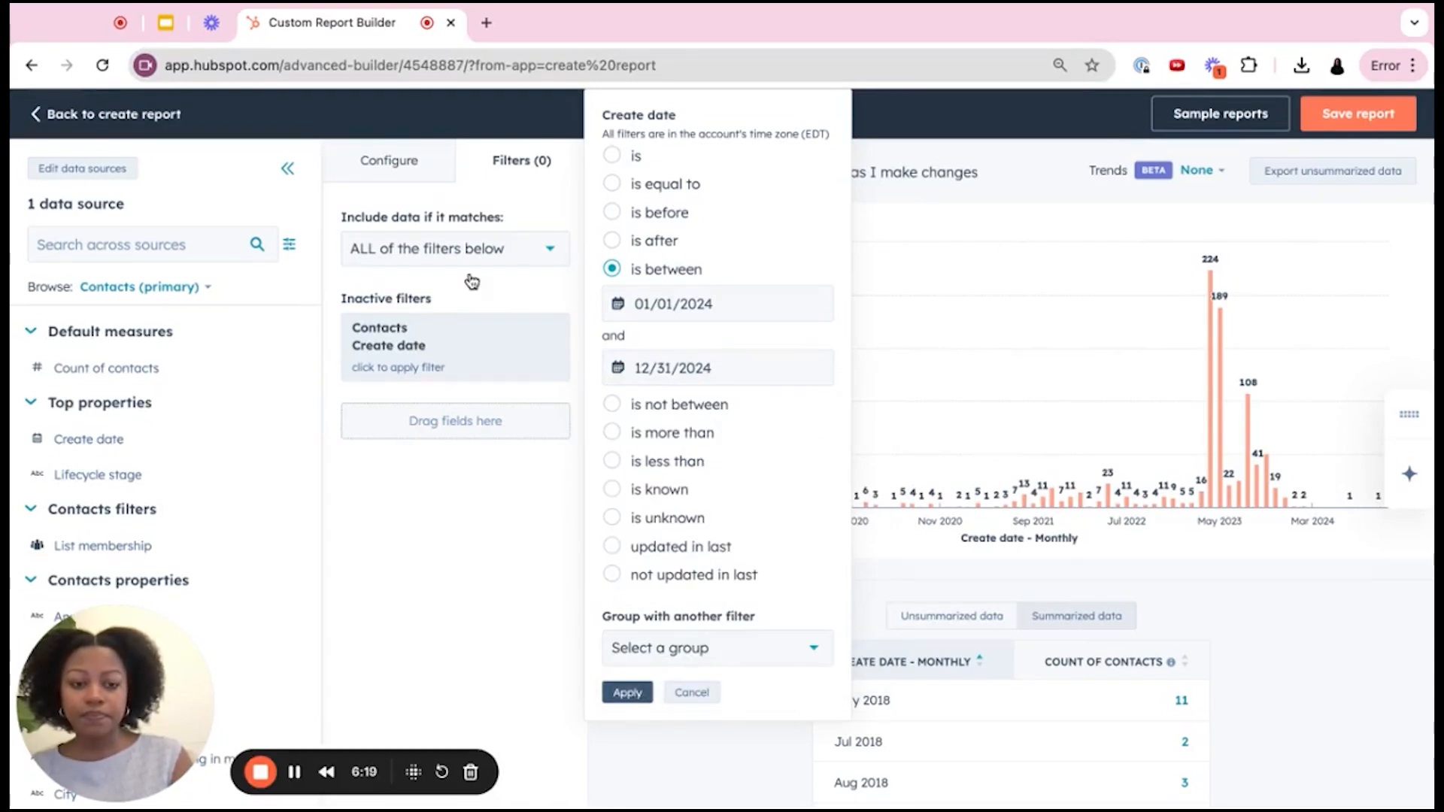
- Find the Original Source property by searching "original traff" and break down the contact chart by it
{"action": "left_click", "coordinate": [392, 167]}
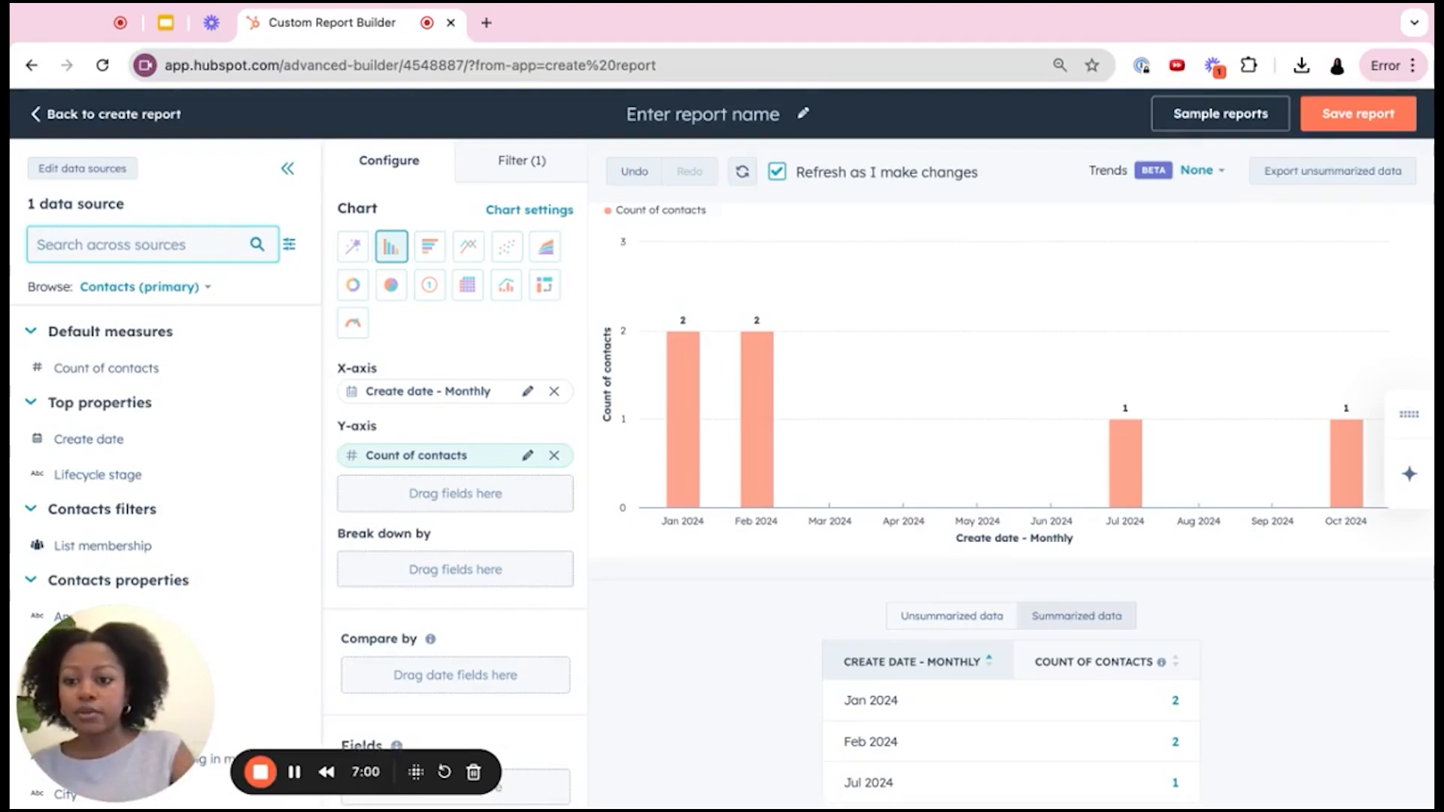
{"action": "type", "text": "o"}
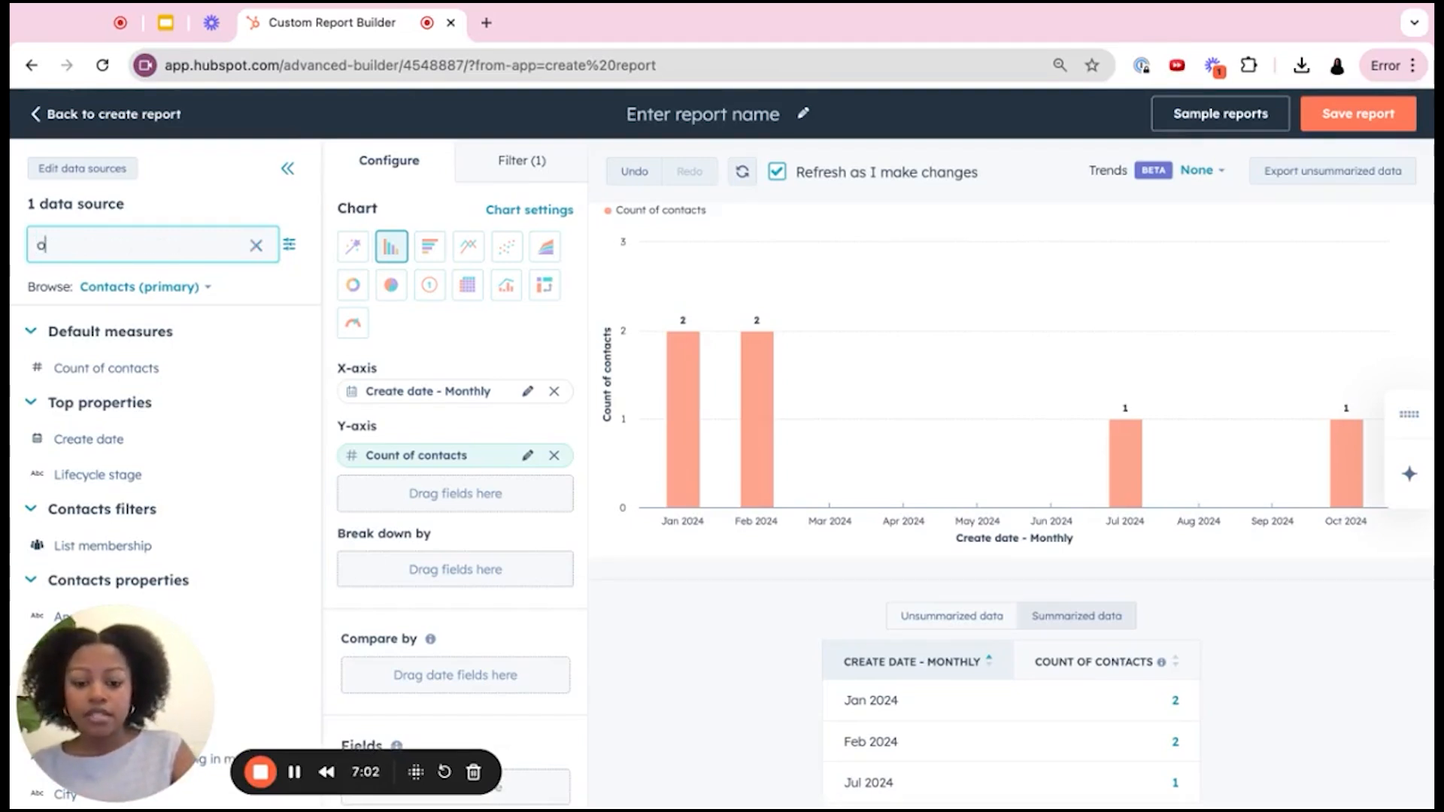
{"action": "type", "text": "riginal traff"}
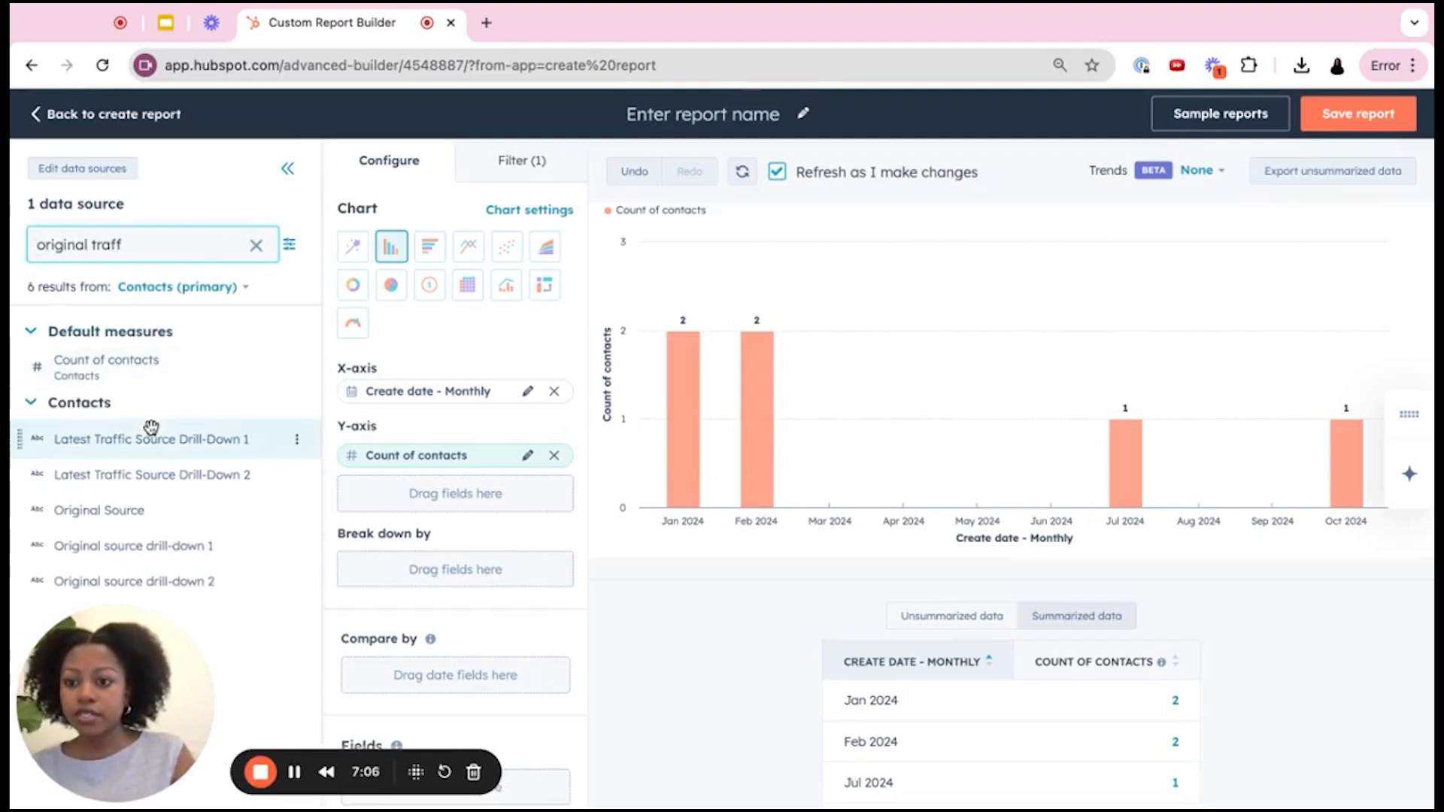
{"action": "left_click", "coordinate": [145, 513]}
{"action": "left_click_drag", "start_coordinate": [145, 513], "coordinate": [367, 574]}
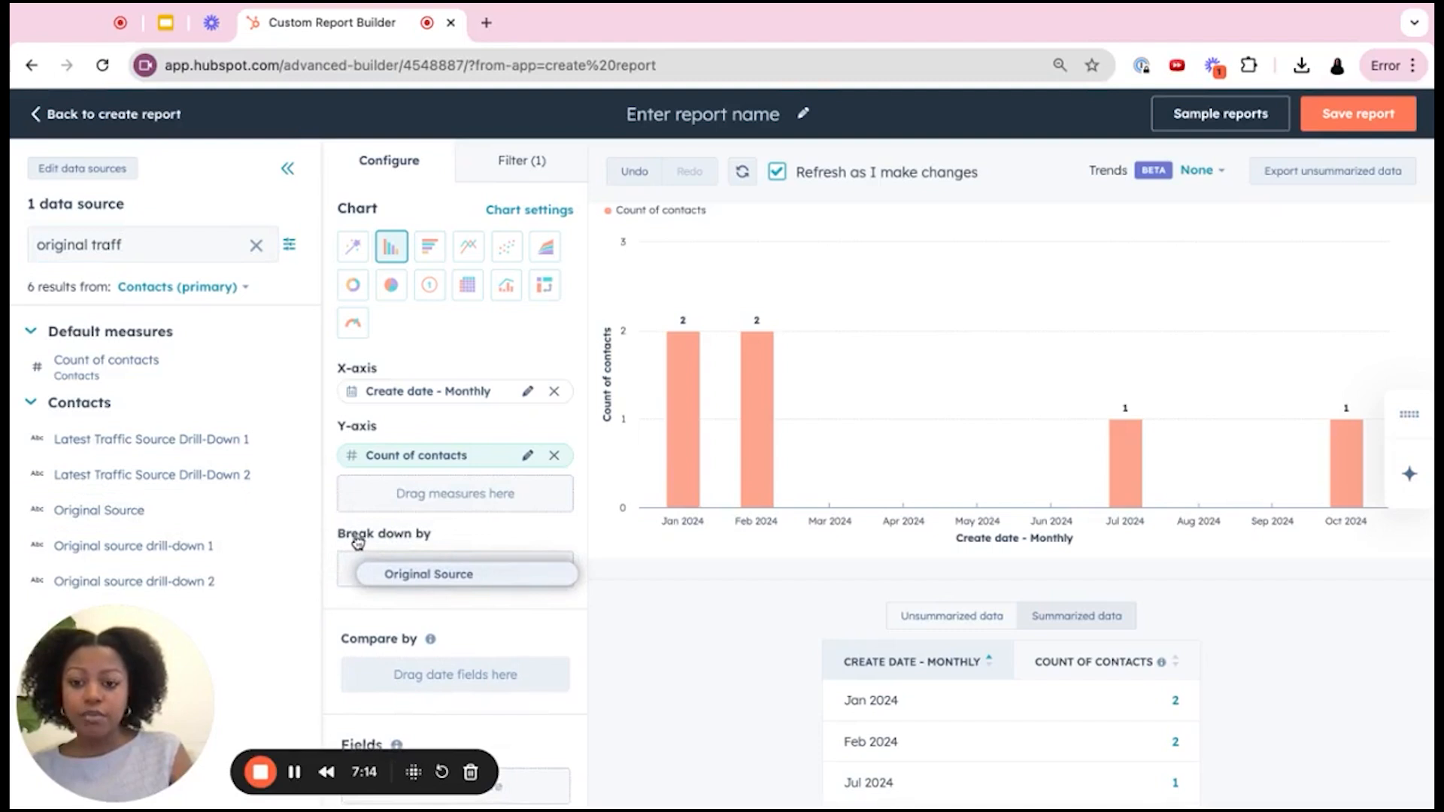
{"action": "left_click_drag", "start_coordinate": [464, 549], "coordinate": [464, 550]}
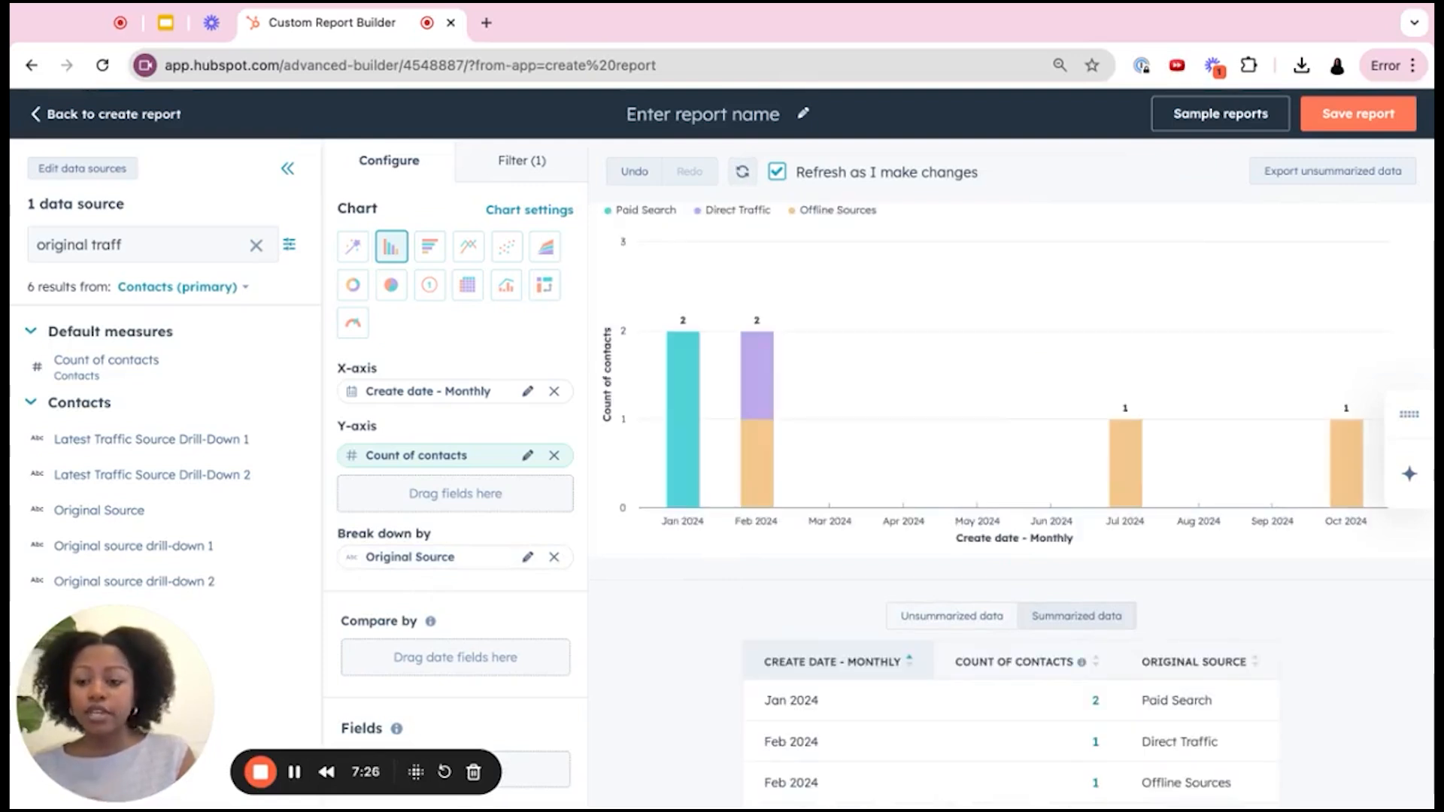
{"action": "mouse_move", "coordinate": [685, 354]}
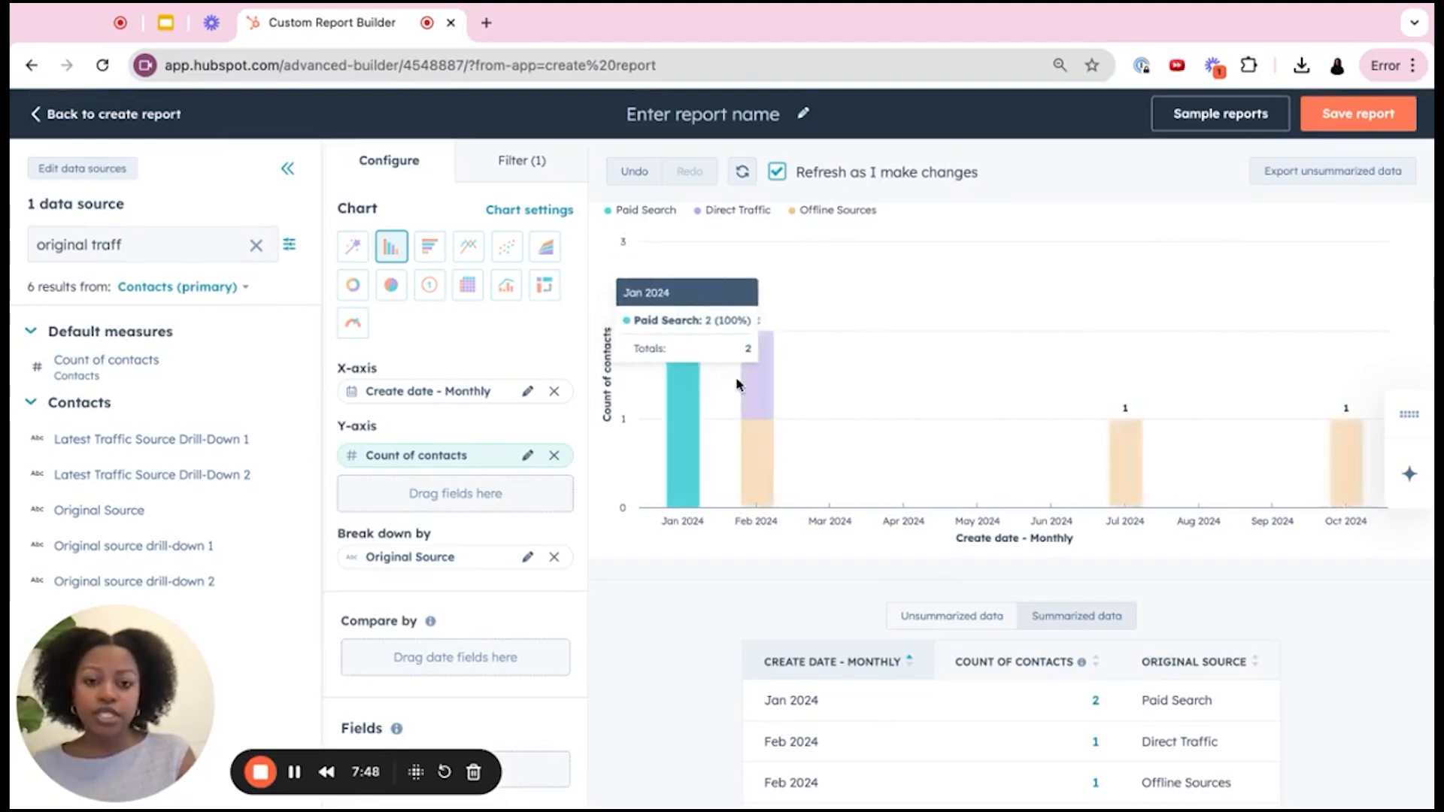
- Name the report "Contacts Created by Original Source"
{"action": "mouse_move", "coordinate": [764, 384]}
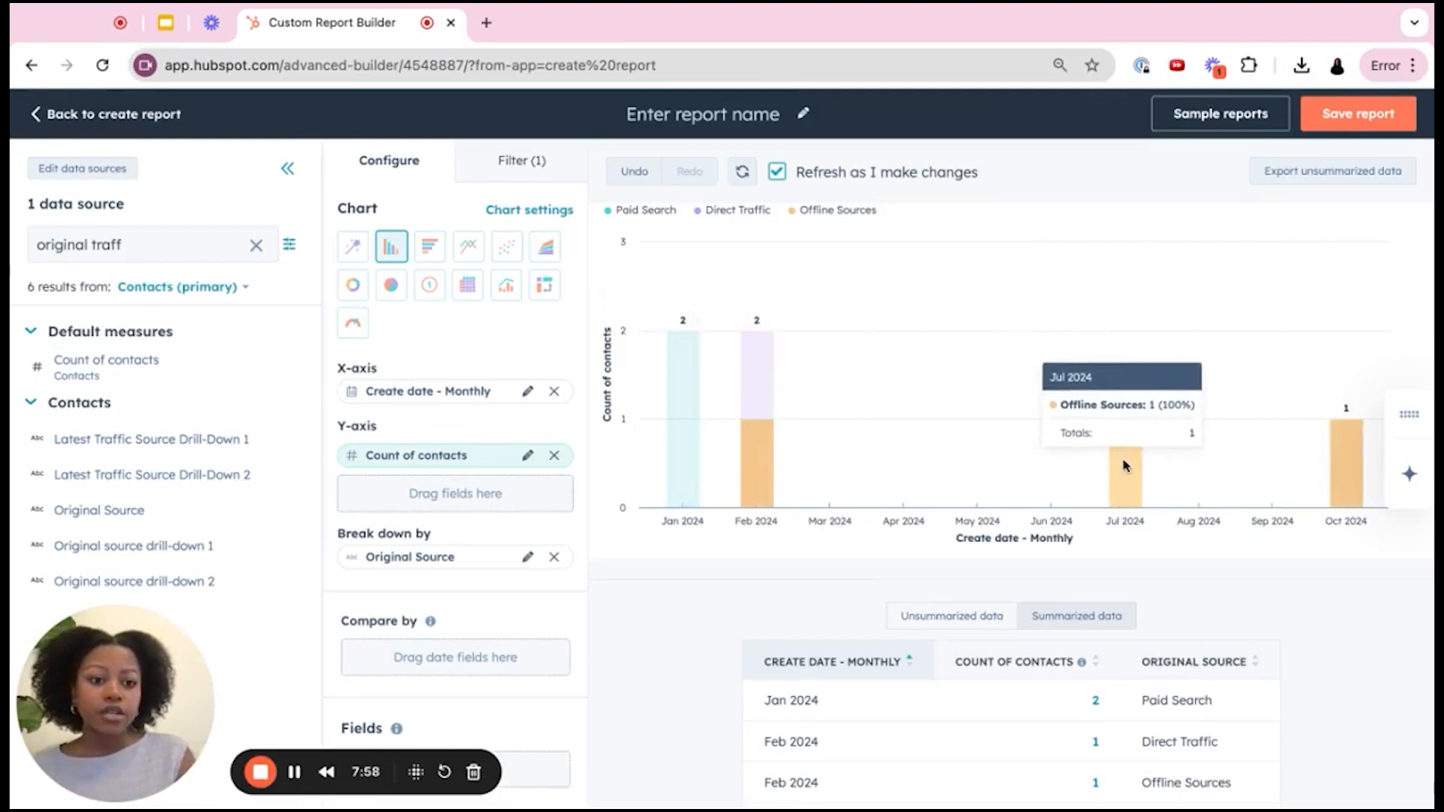
{"action": "mouse_move", "coordinate": [1347, 452]}
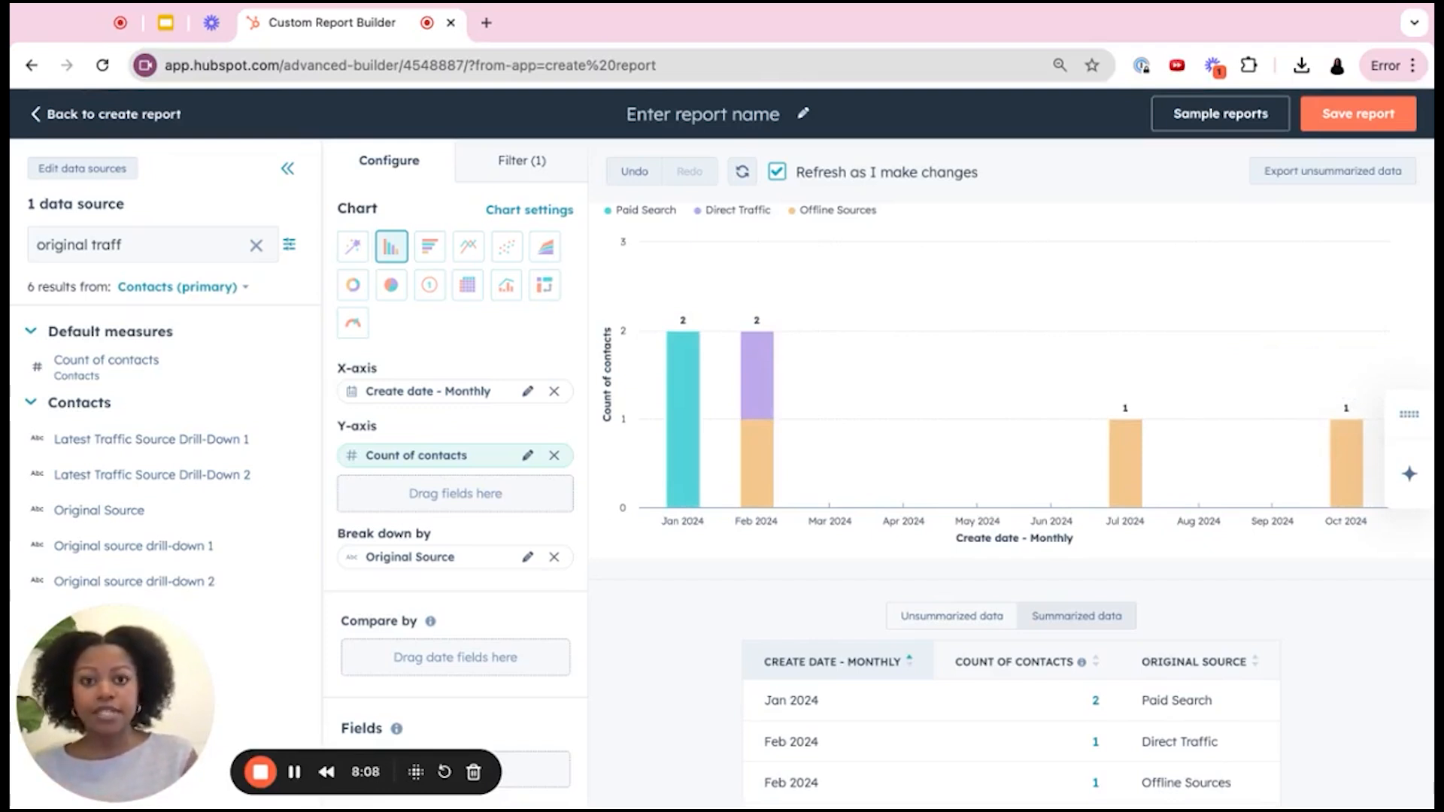
{"action": "left_click", "coordinate": [690, 117]}
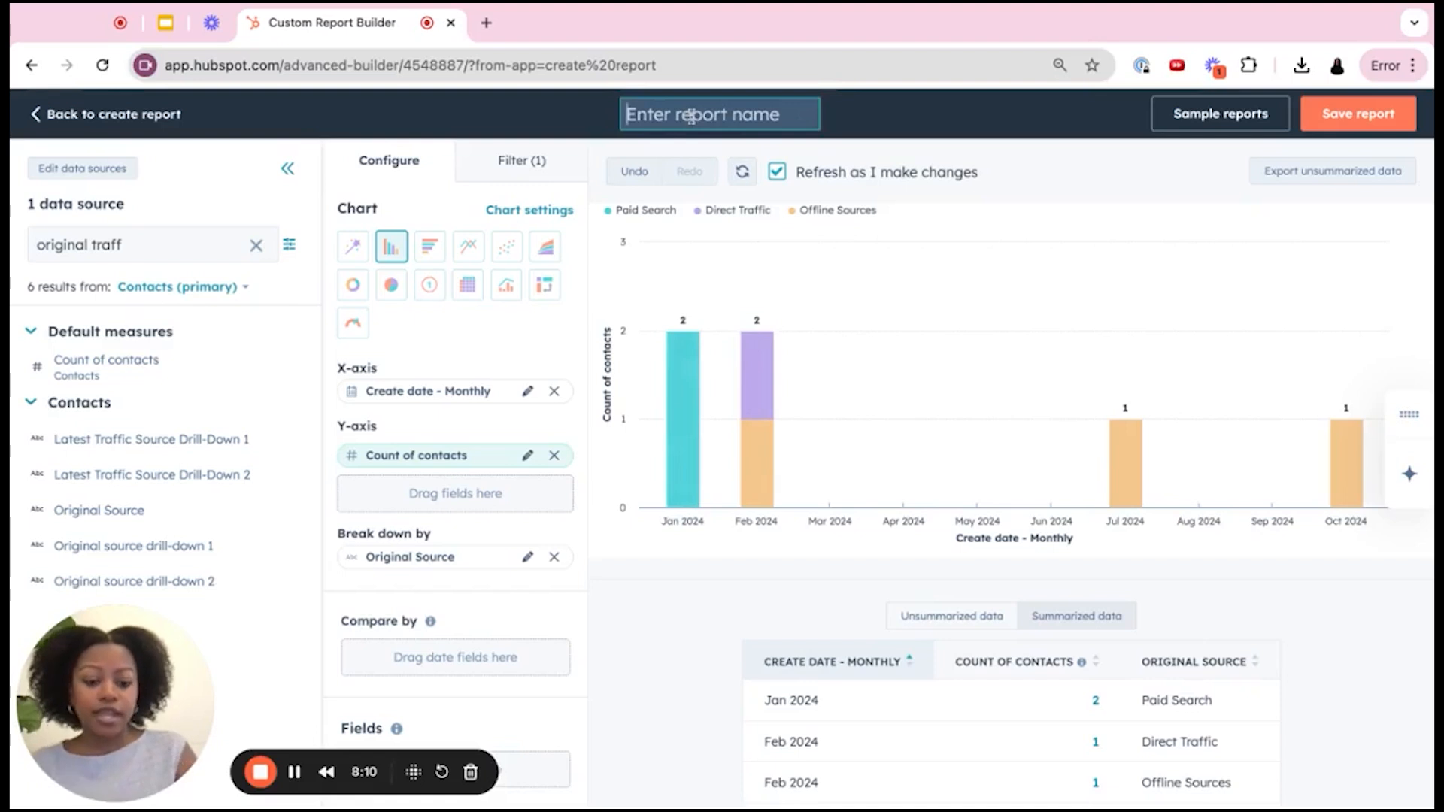
{"action": "type", "text": "Co"}
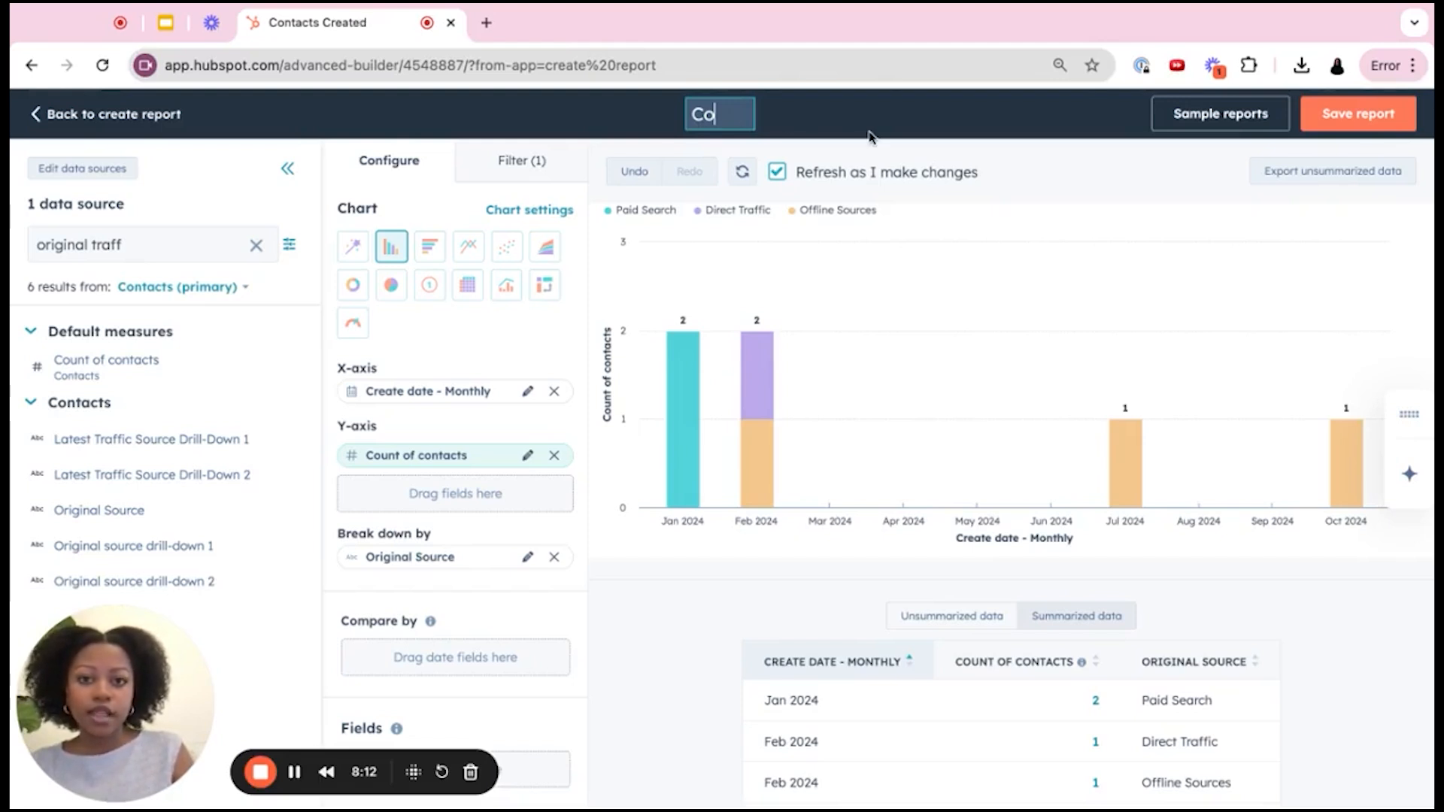
{"action": "type", "text": "ntacts Created by Original Source"}
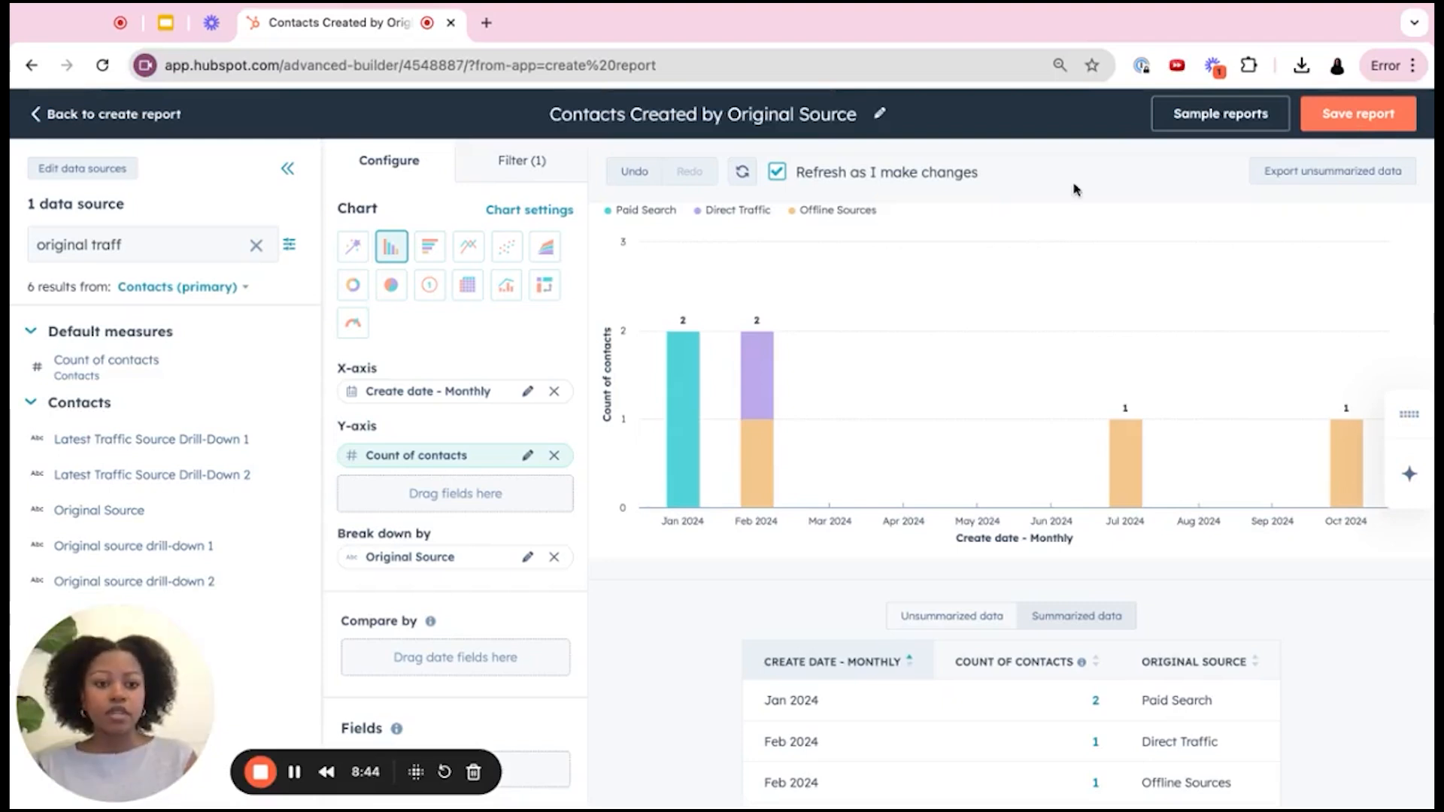
- Save the report to a new dashboard named "Marketing <> Sales Dashboard" and leave the report builder
{"action": "left_click", "coordinate": [1360, 114]}
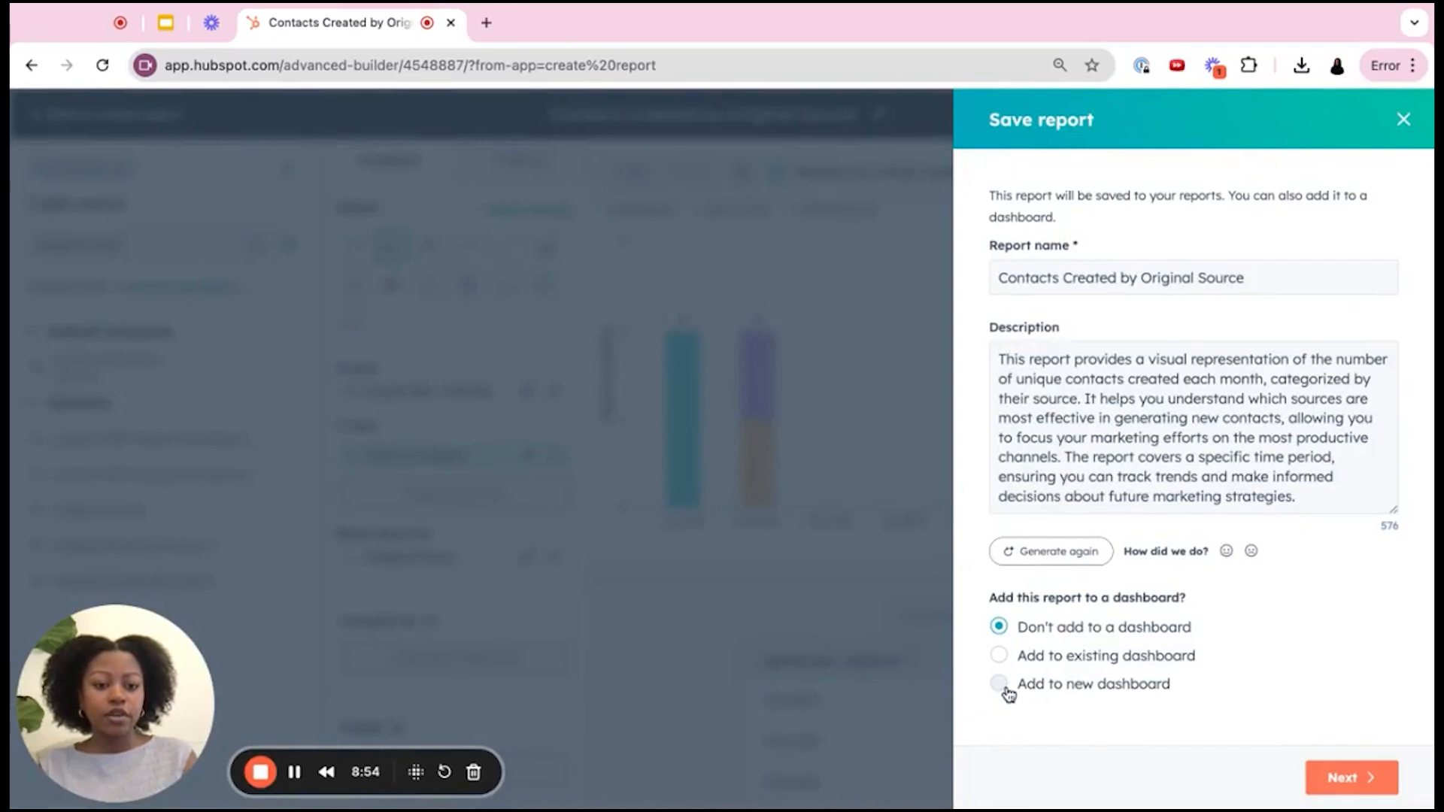
{"action": "left_click", "coordinate": [1002, 686]}
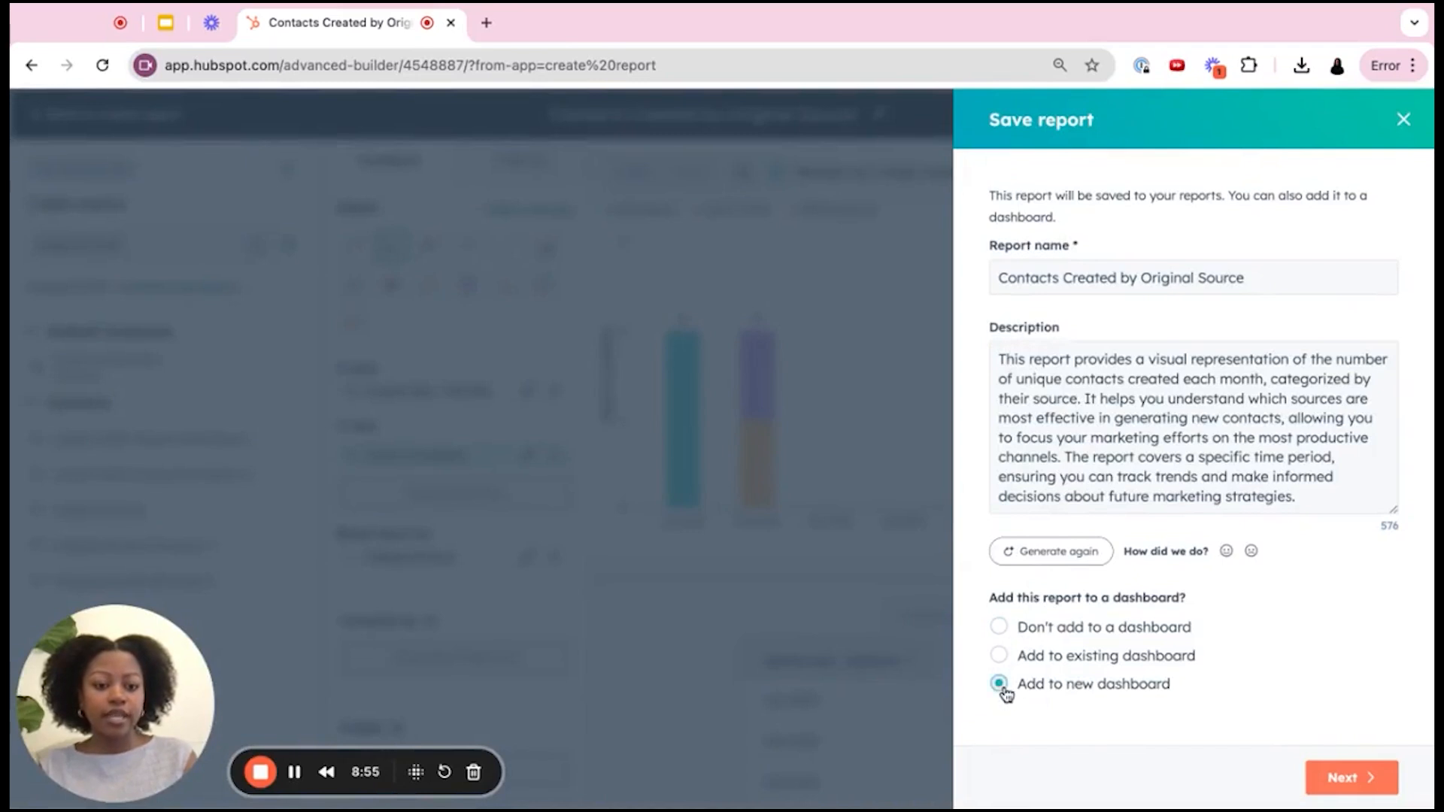
{"action": "left_click", "coordinate": [1341, 778]}
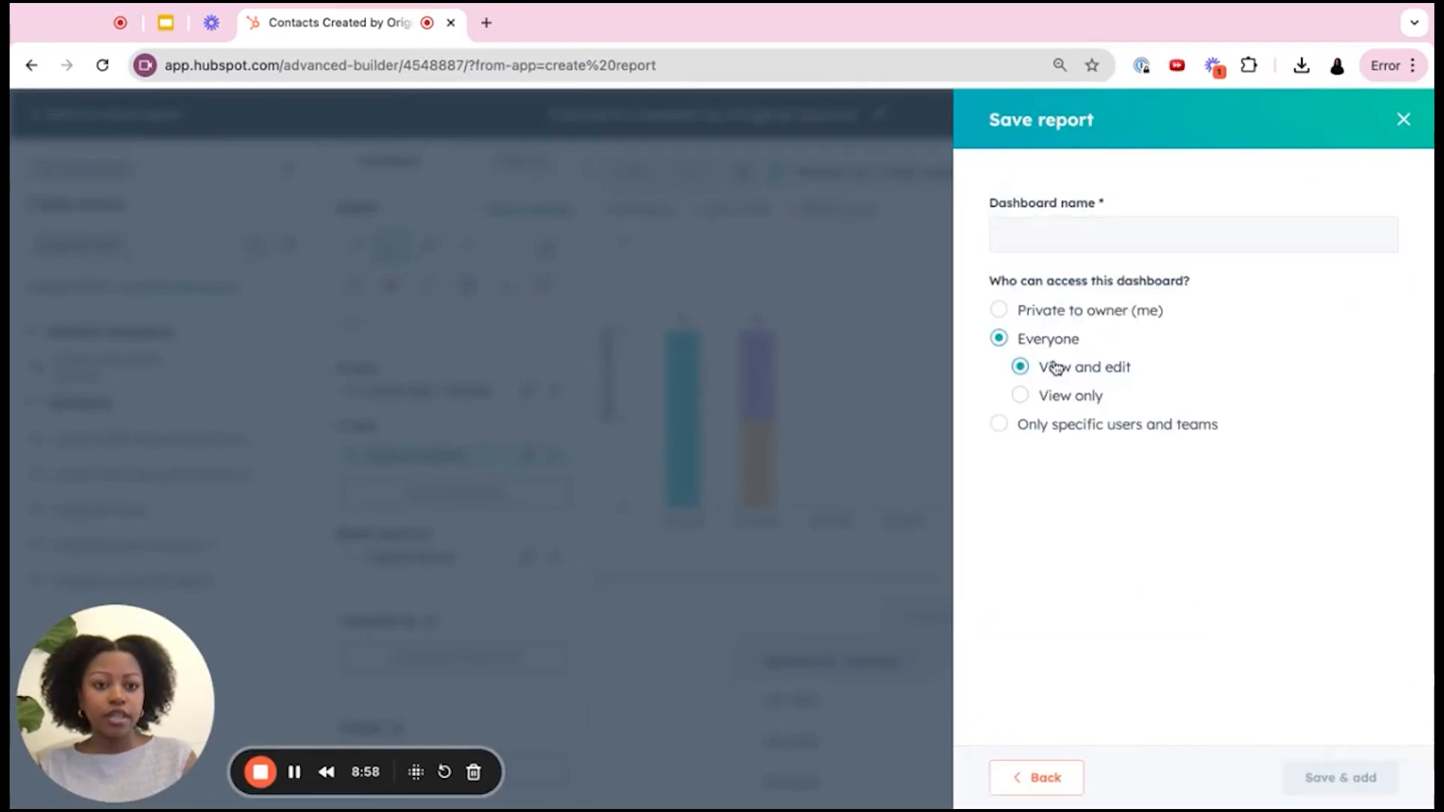
{"action": "left_click", "coordinate": [1048, 243]}
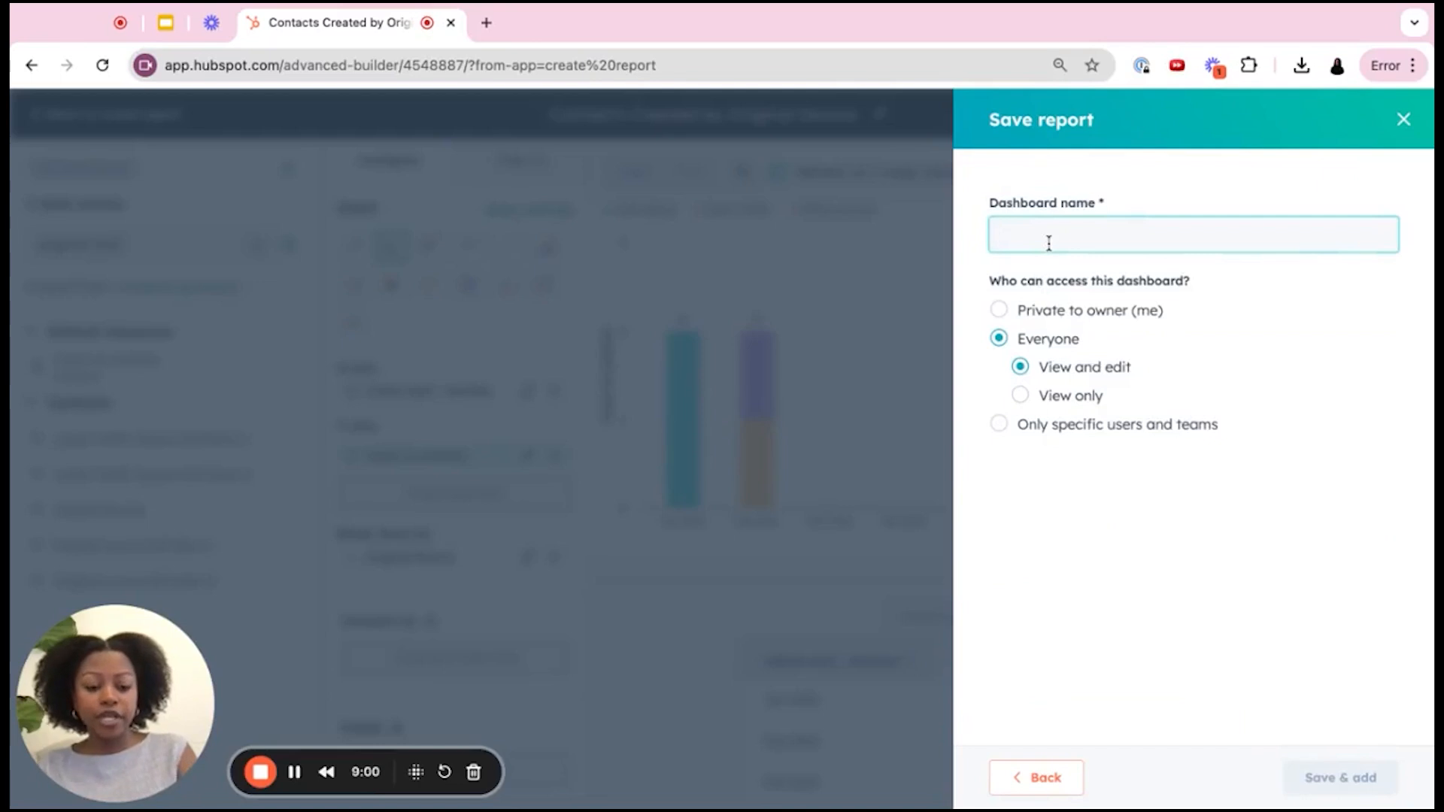
{"action": "type", "text": "Marketing"}
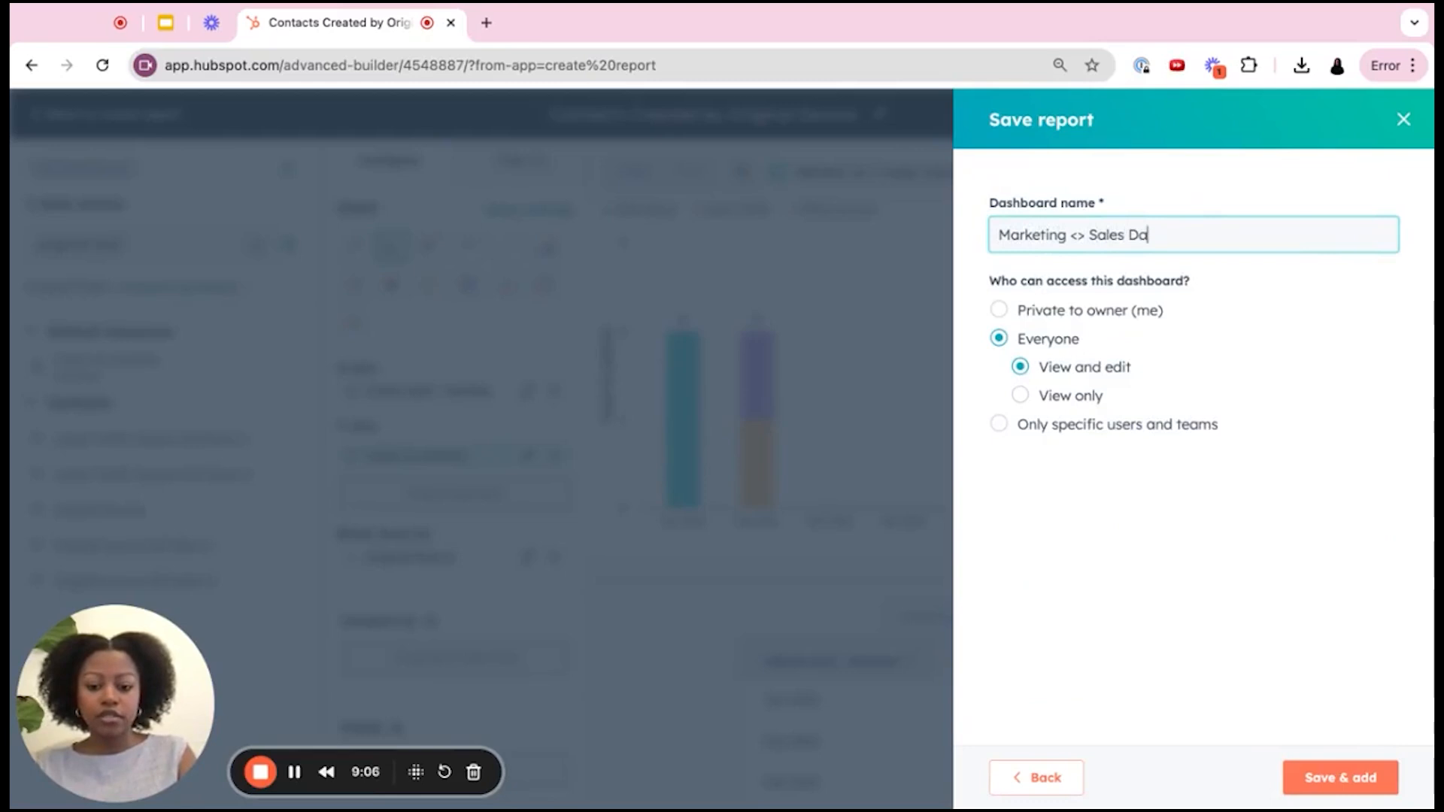
{"action": "type", "text": "<> Sales Dashboa"}
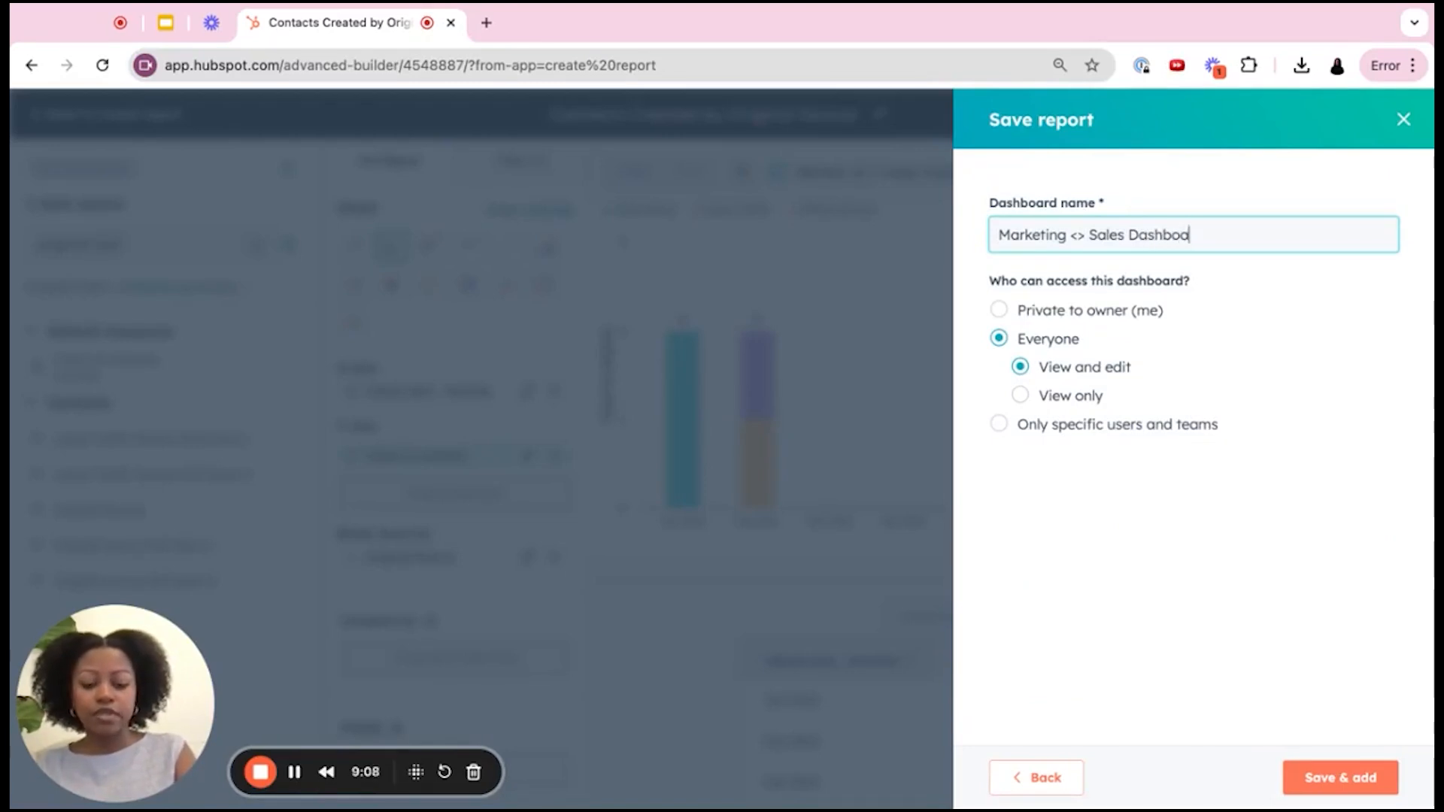
{"action": "type", "text": "rd"}
{"action": "left_click", "coordinate": [1336, 779]}
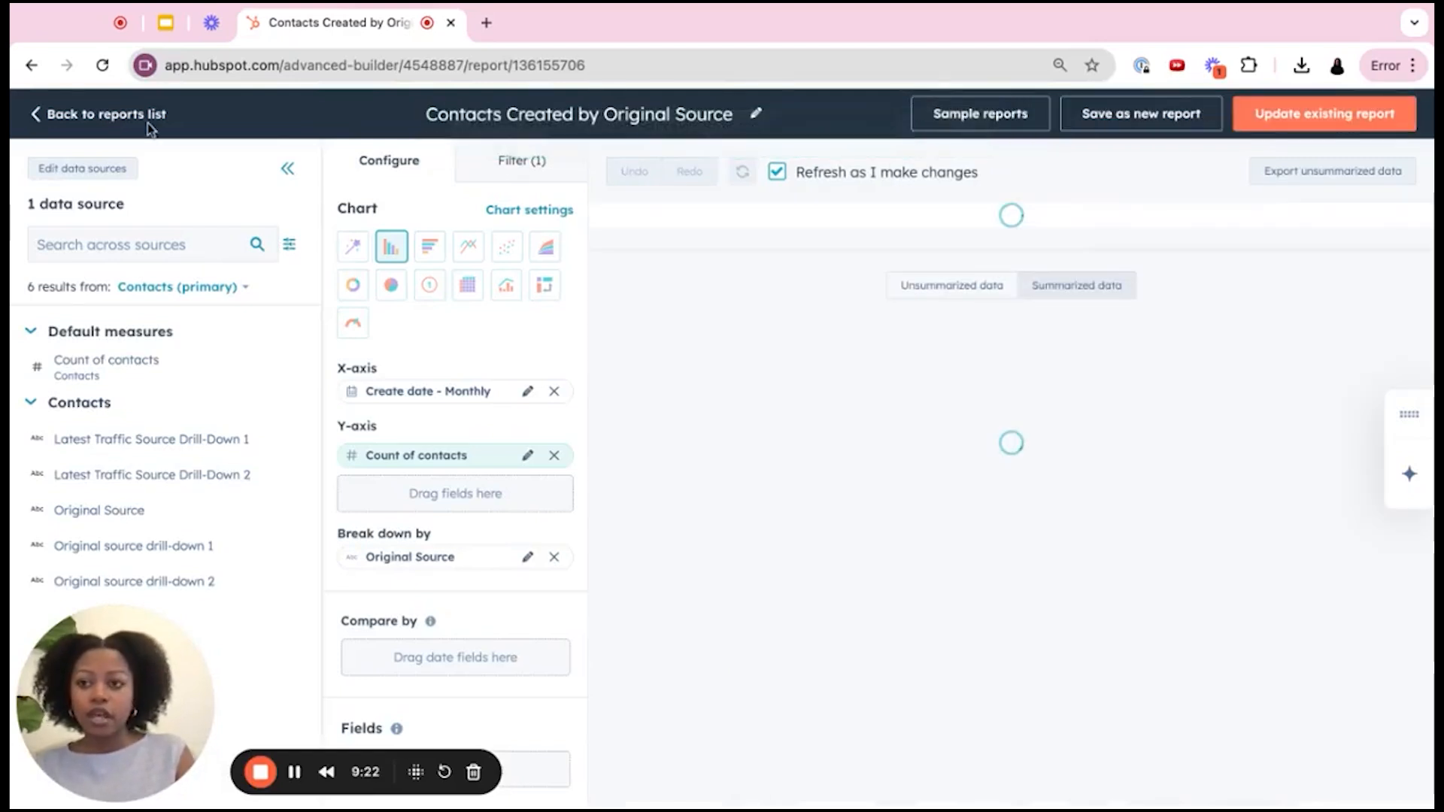
{"action": "left_click", "coordinate": [106, 121]}
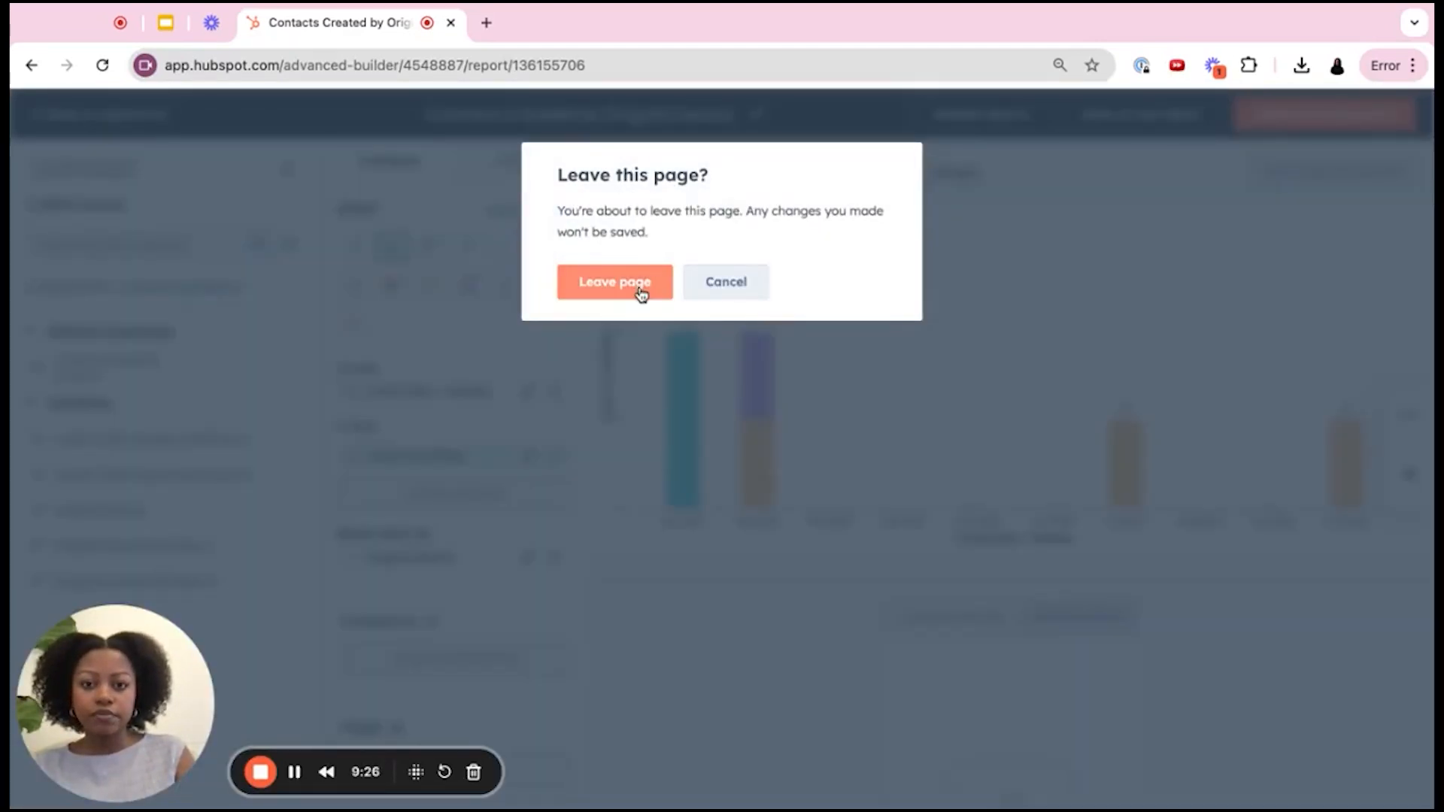
{"action": "left_click", "coordinate": [602, 284]}
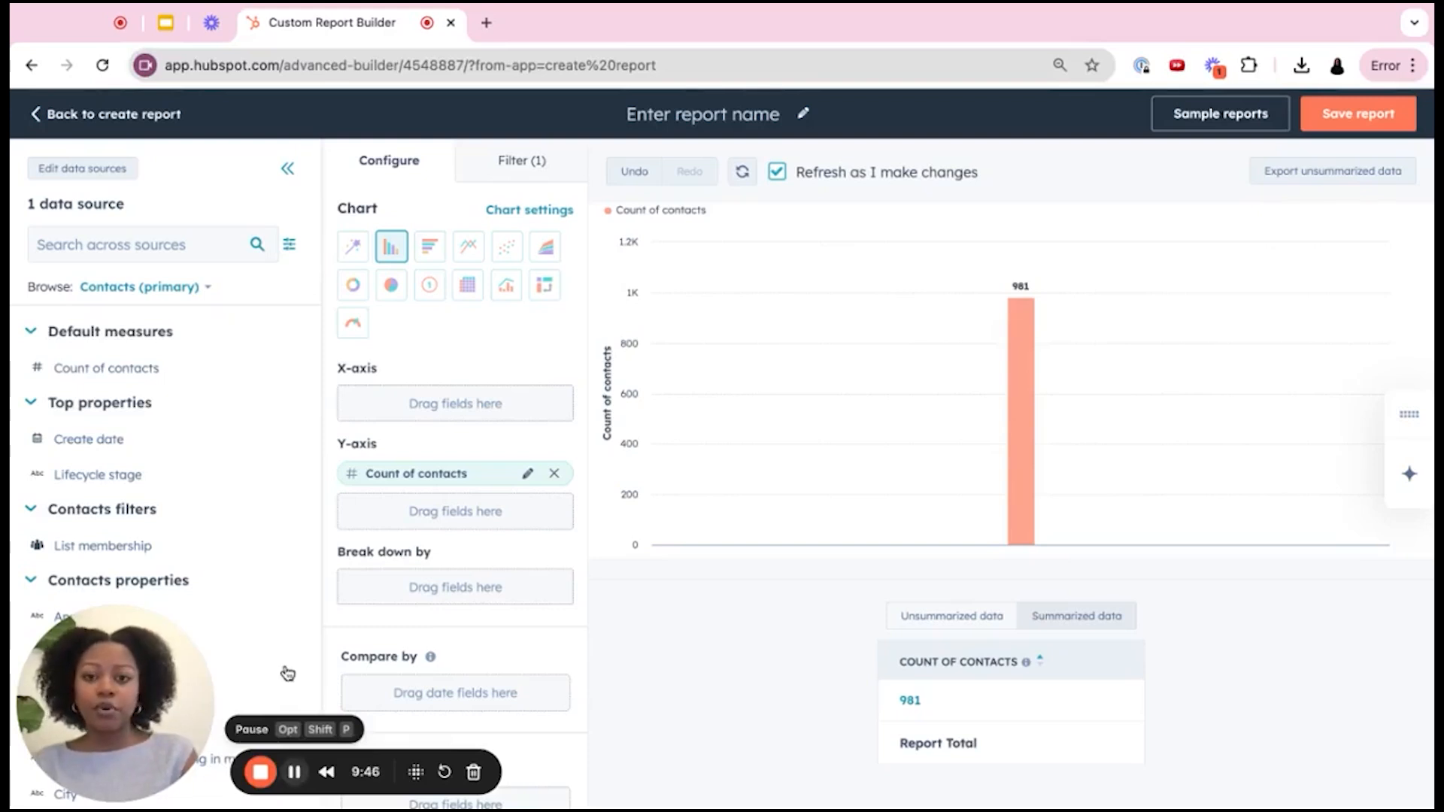
- Check the Lifecycle stage filter applied to the new, unnamed contacts report
{"action": "left_click", "coordinate": [532, 165]}
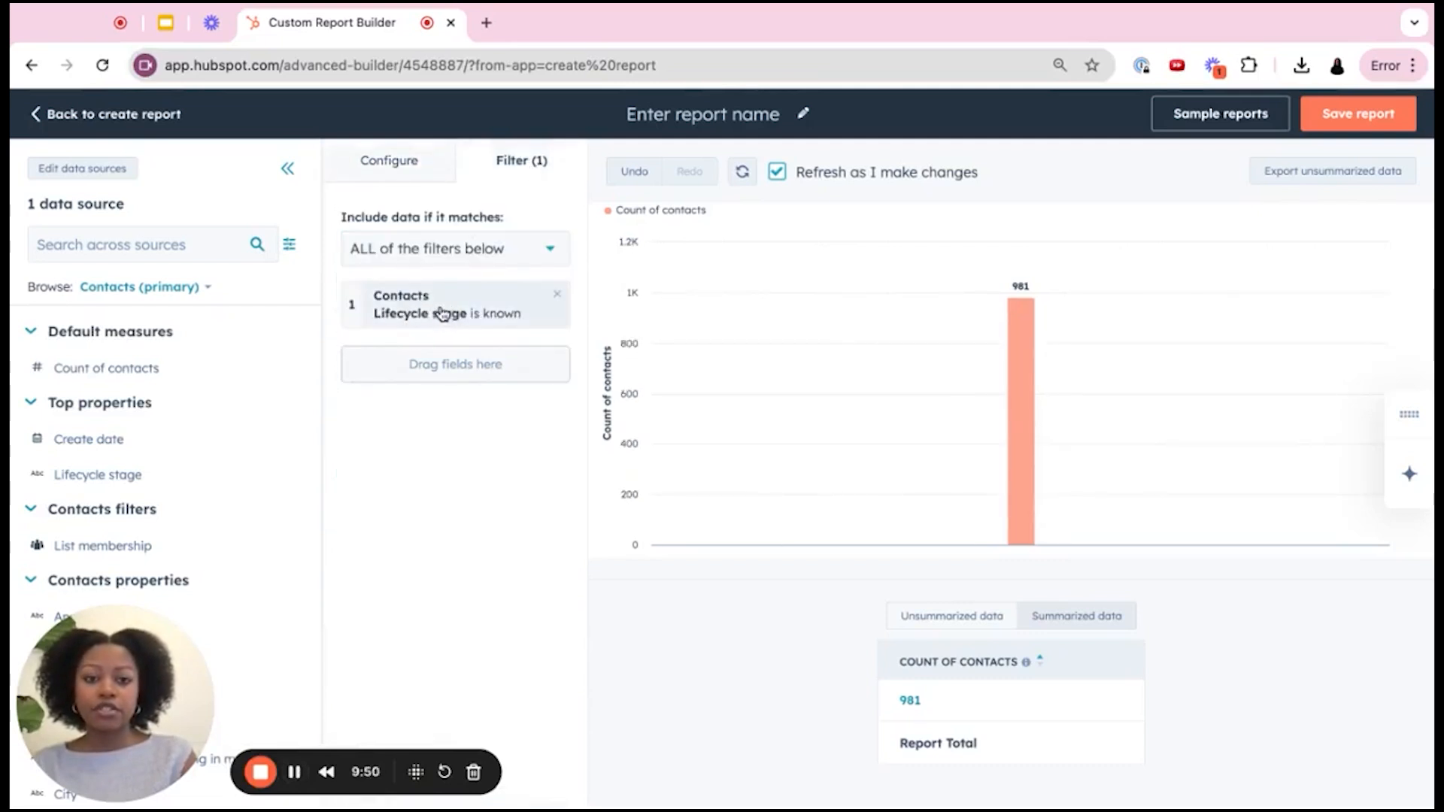
{"action": "mouse_move", "coordinate": [1027, 331]}
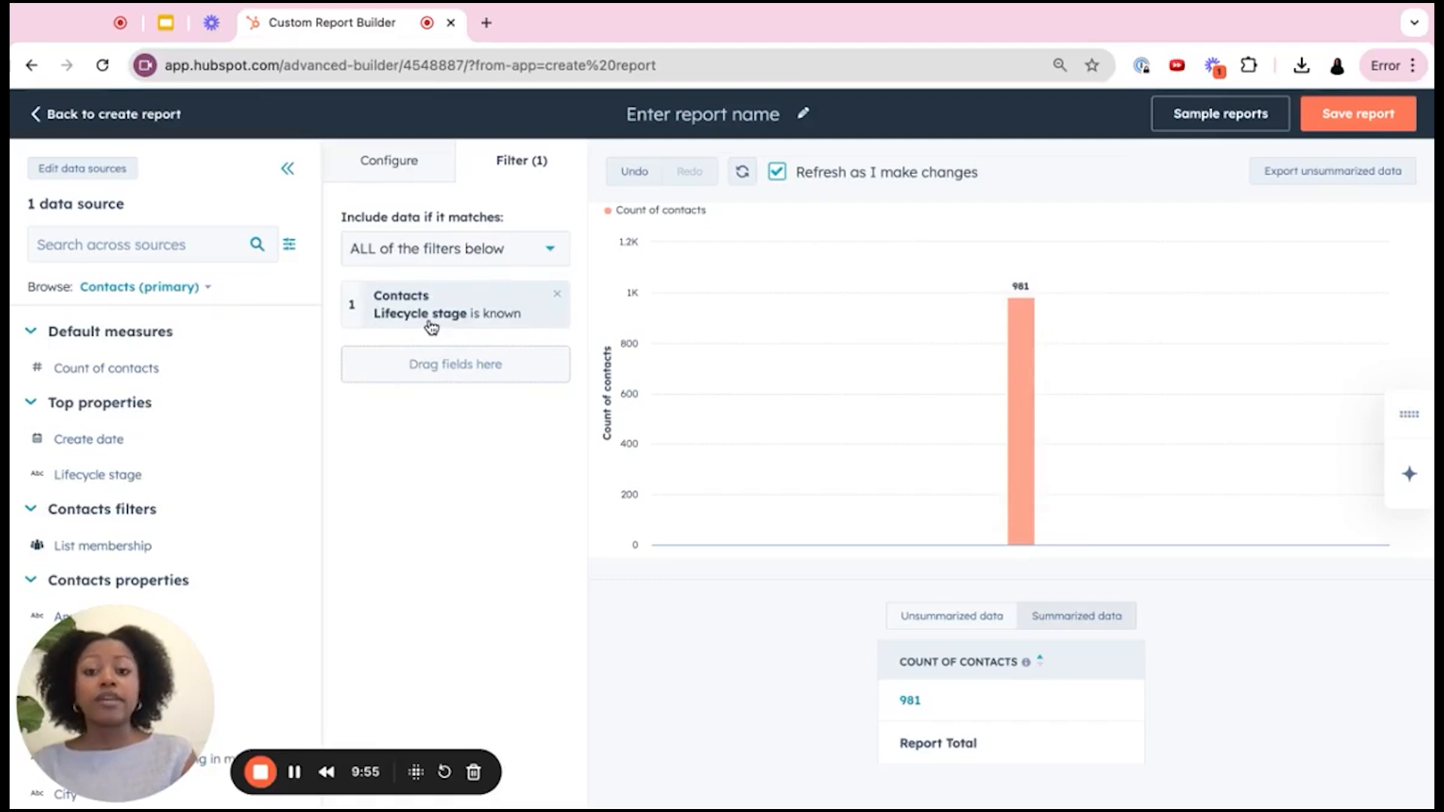
{"action": "left_click", "coordinate": [397, 167]}
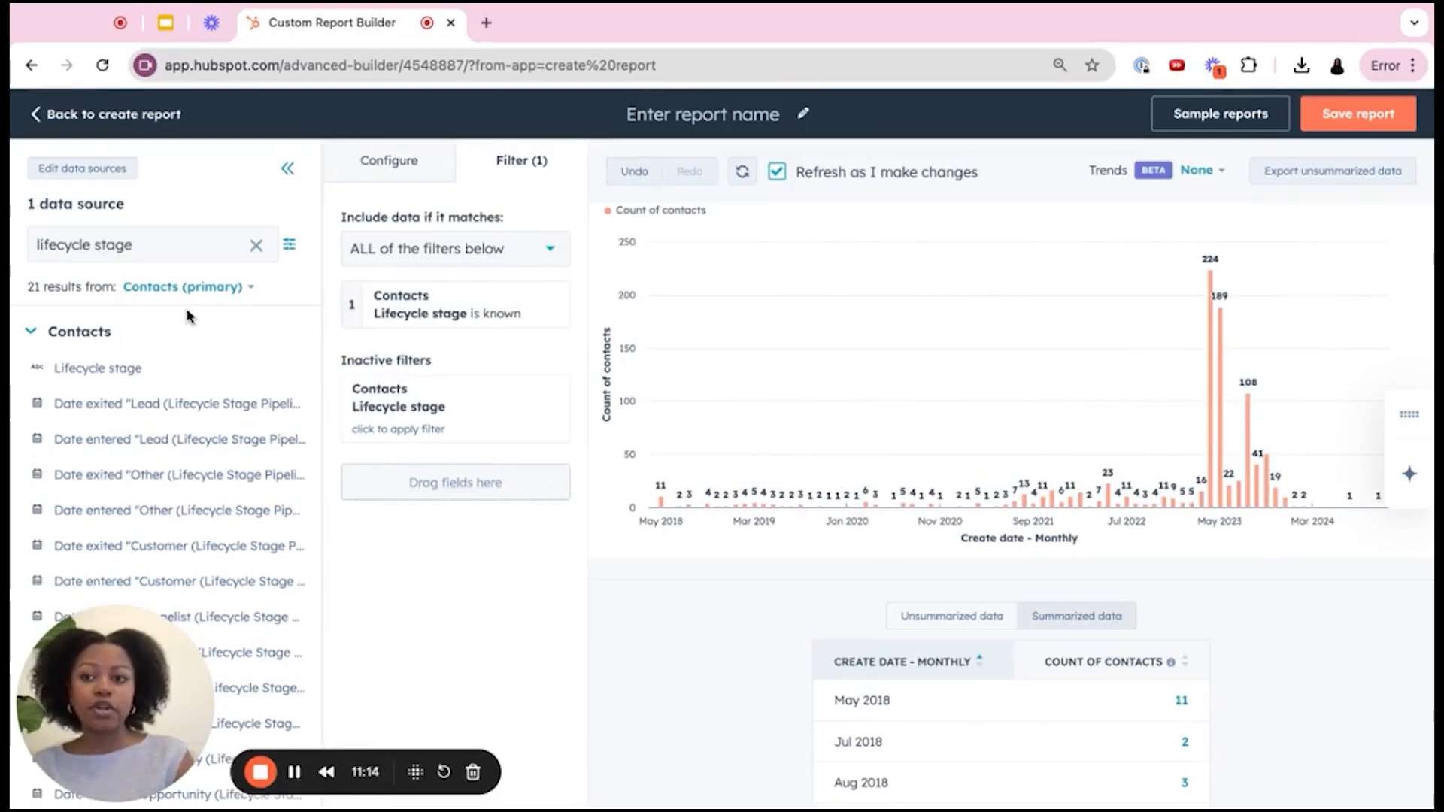
- Find the Create date property by searching "create da" and add it to the report's filters
{"action": "triple_click", "coordinate": [146, 249]}
{"action": "type", "text": "c"}
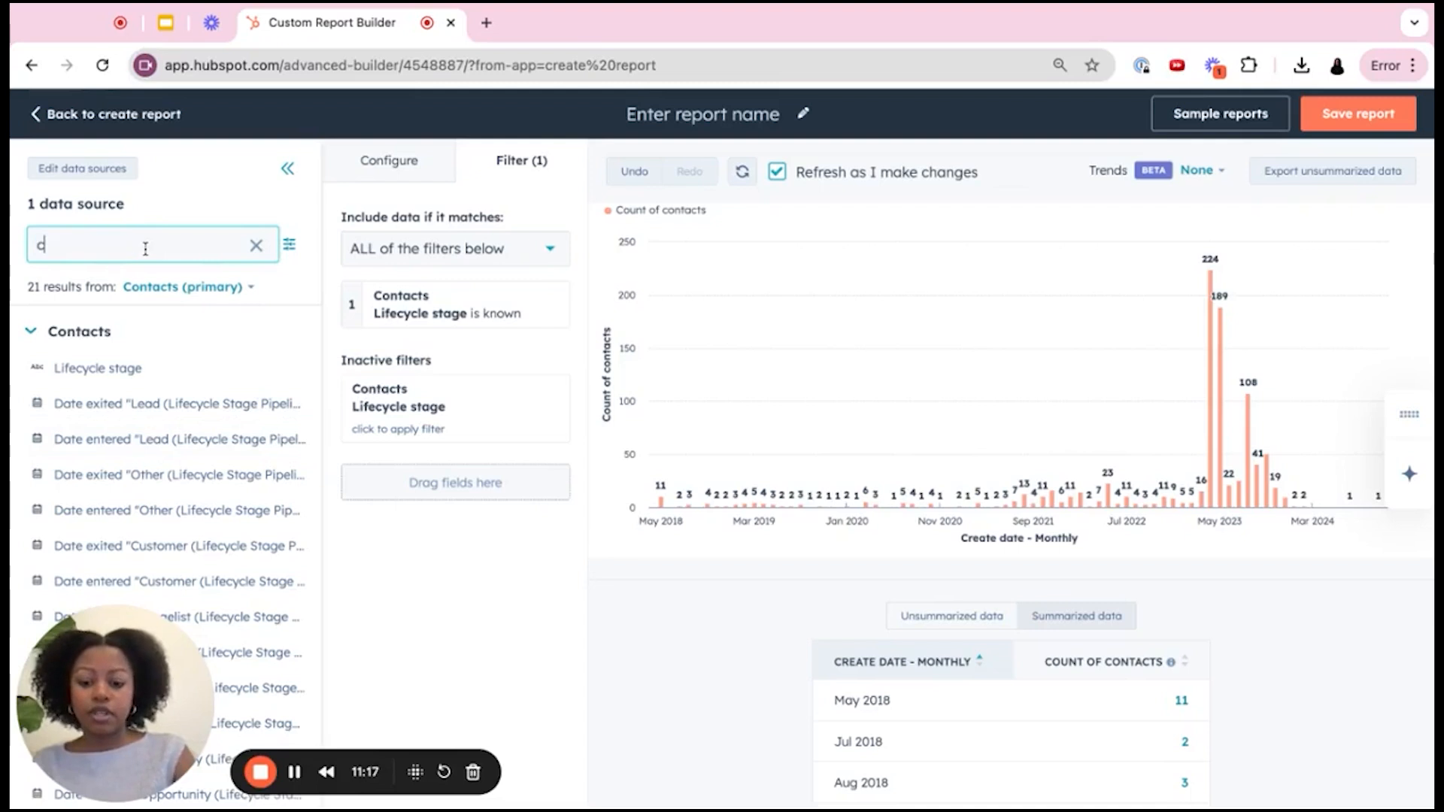
{"action": "type", "text": "reate da"}
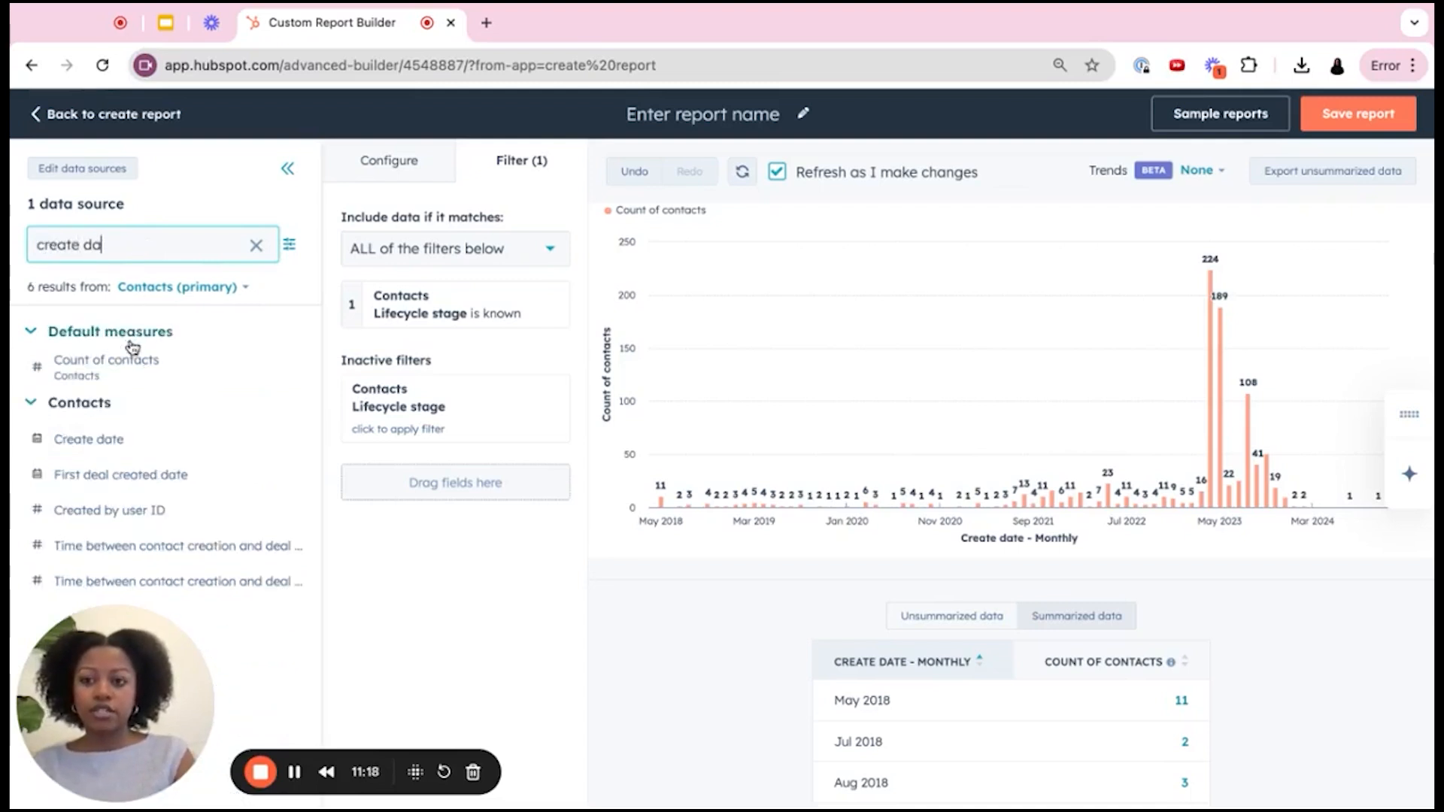
{"action": "left_click_drag", "start_coordinate": [116, 442], "coordinate": [561, 480]}
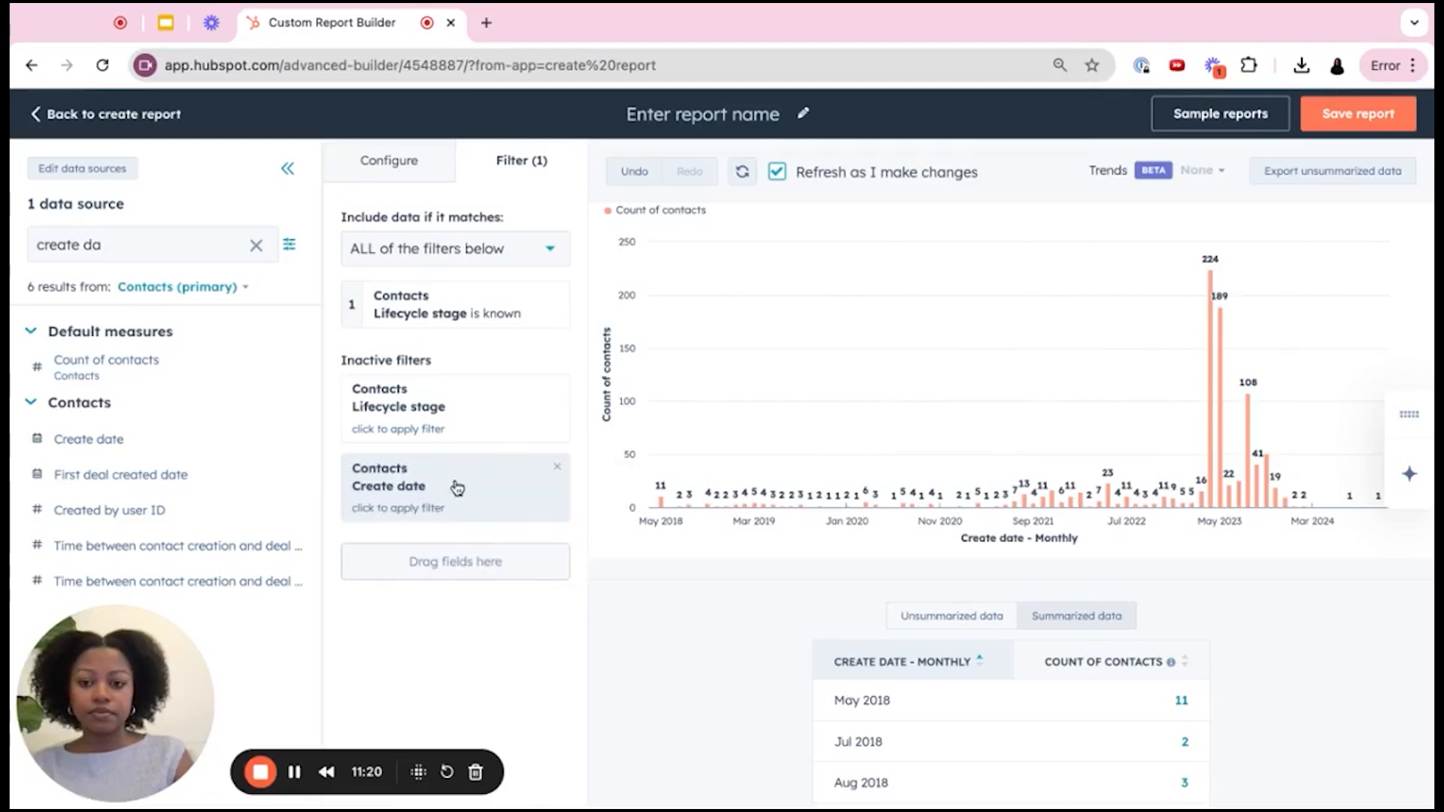
- Set the Create date filter to "is between" with 01/01/2023 as the start date
{"action": "left_click", "coordinate": [458, 488]}
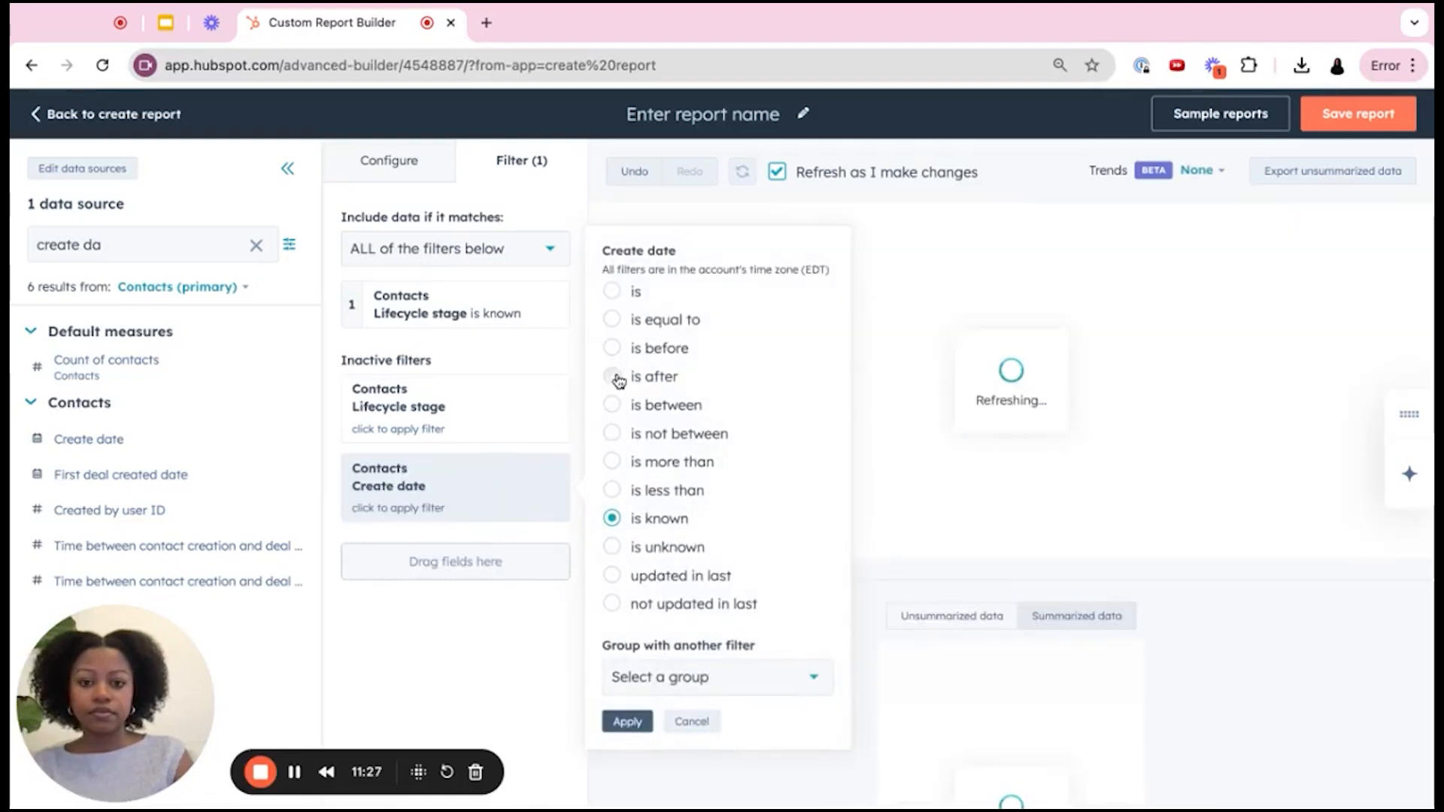
{"action": "left_click", "coordinate": [613, 406]}
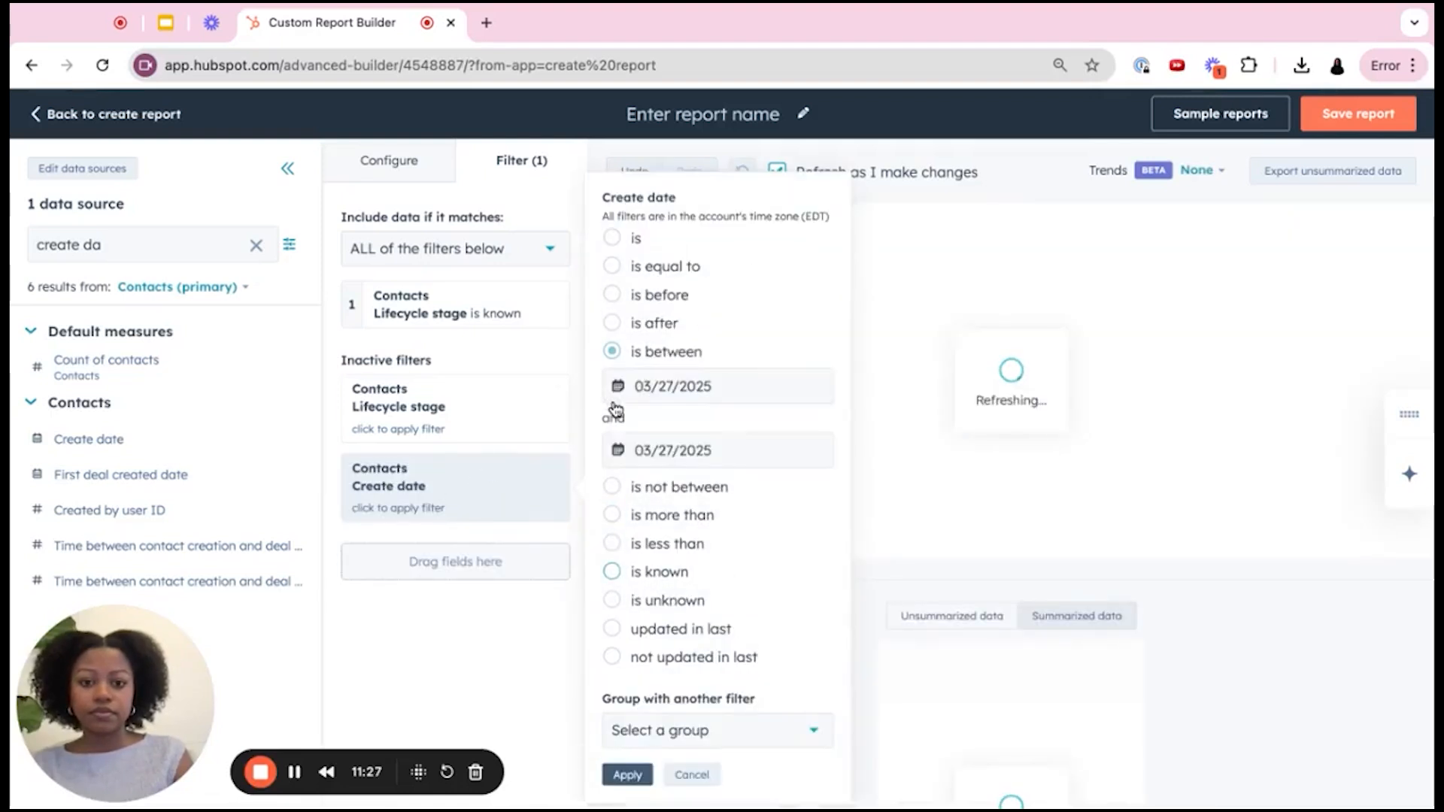
{"action": "left_click", "coordinate": [655, 387]}
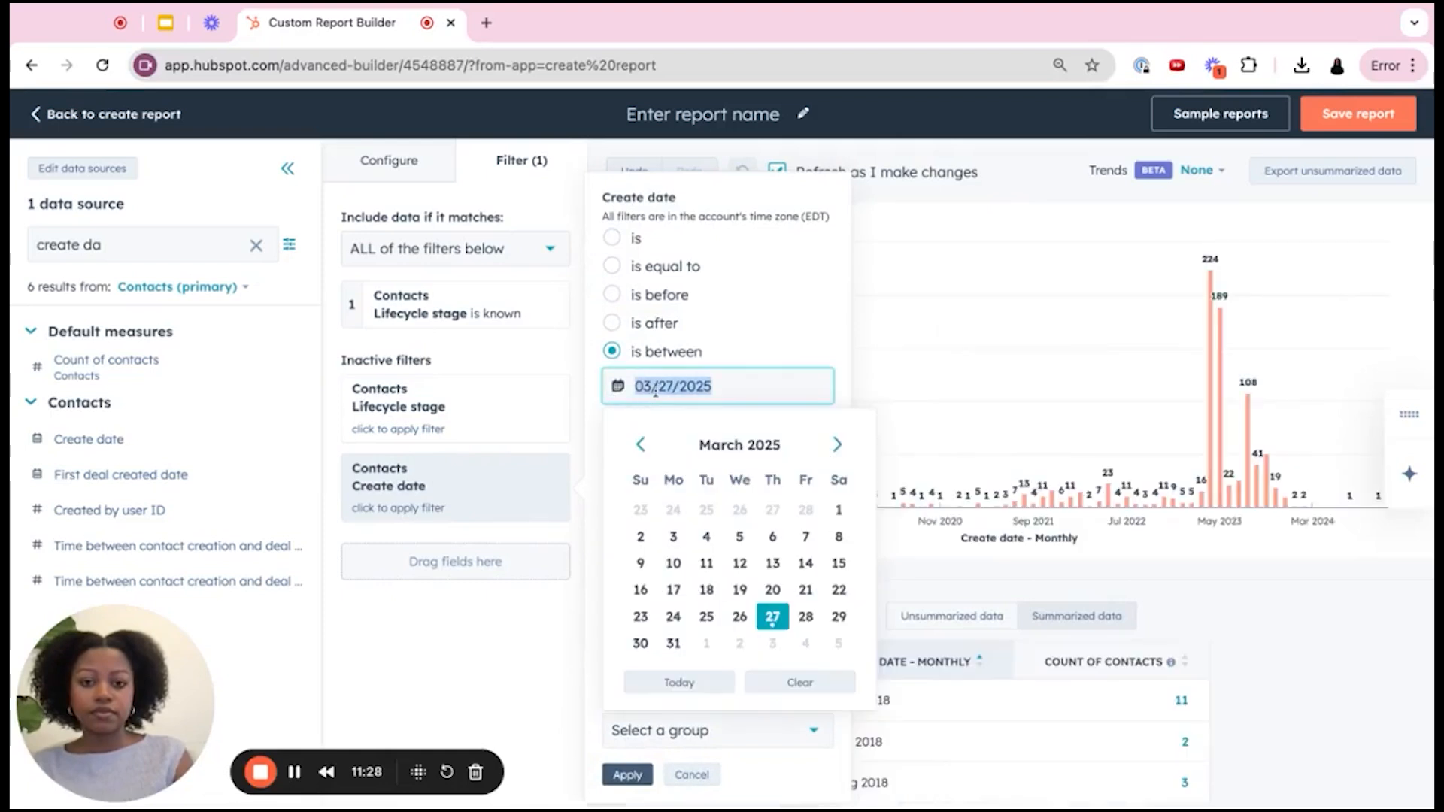
{"action": "double_click", "coordinate": [642, 445]}
{"action": "double_click", "coordinate": [641, 444]}
{"action": "double_click", "coordinate": [641, 444]}
{"action": "double_click", "coordinate": [642, 444]}
{"action": "left_click", "coordinate": [641, 444]}
{"action": "left_click", "coordinate": [641, 444]}
{"action": "double_click", "coordinate": [642, 444]}
{"action": "left_click", "coordinate": [642, 445]}
{"action": "double_click", "coordinate": [642, 444]}
{"action": "double_click", "coordinate": [642, 444]}
{"action": "double_click", "coordinate": [642, 444]}
{"action": "double_click", "coordinate": [642, 444]}
{"action": "double_click", "coordinate": [641, 445]}
{"action": "left_click", "coordinate": [642, 444]}
{"action": "left_click", "coordinate": [641, 444]}
{"action": "left_click", "coordinate": [642, 445]}
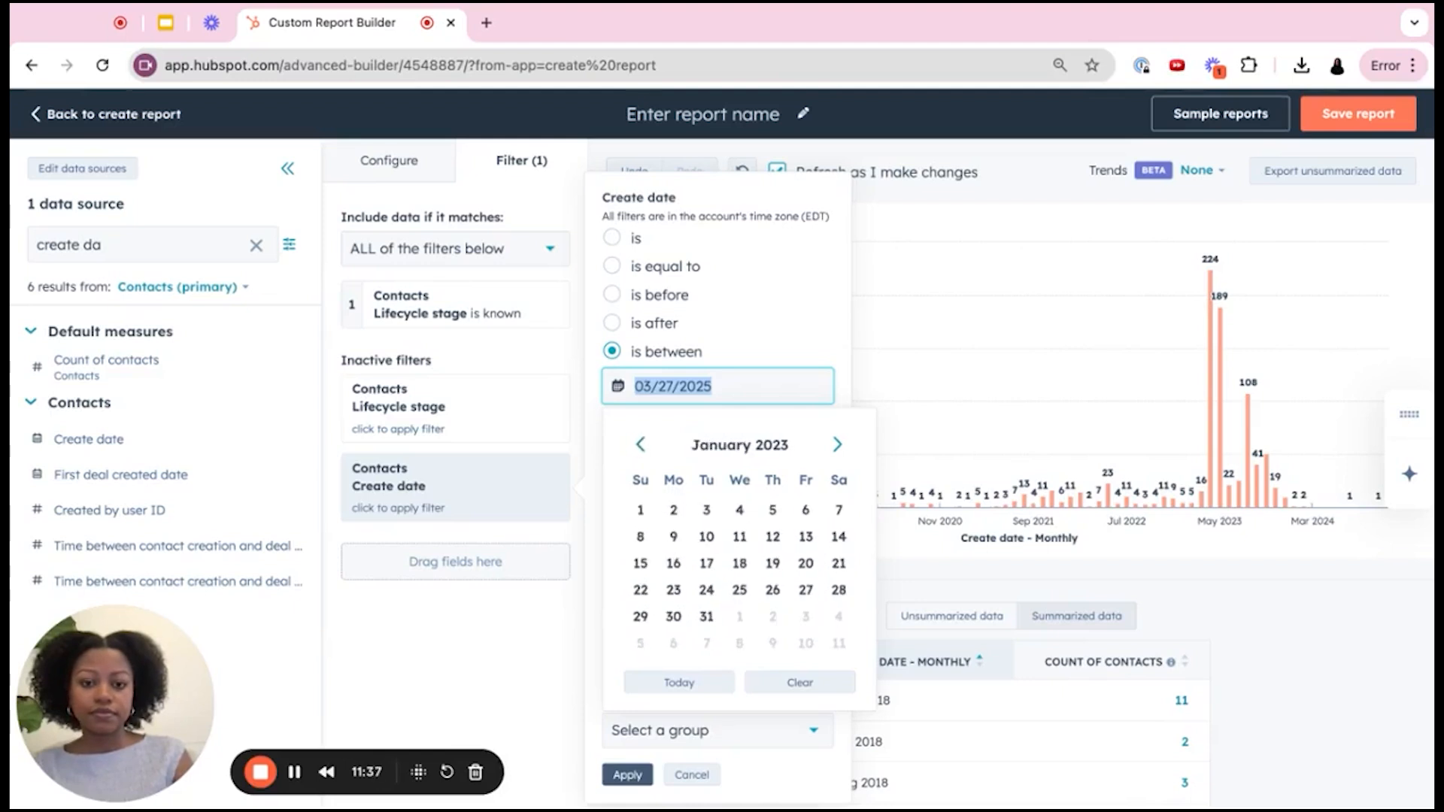
{"action": "left_click", "coordinate": [642, 510]}
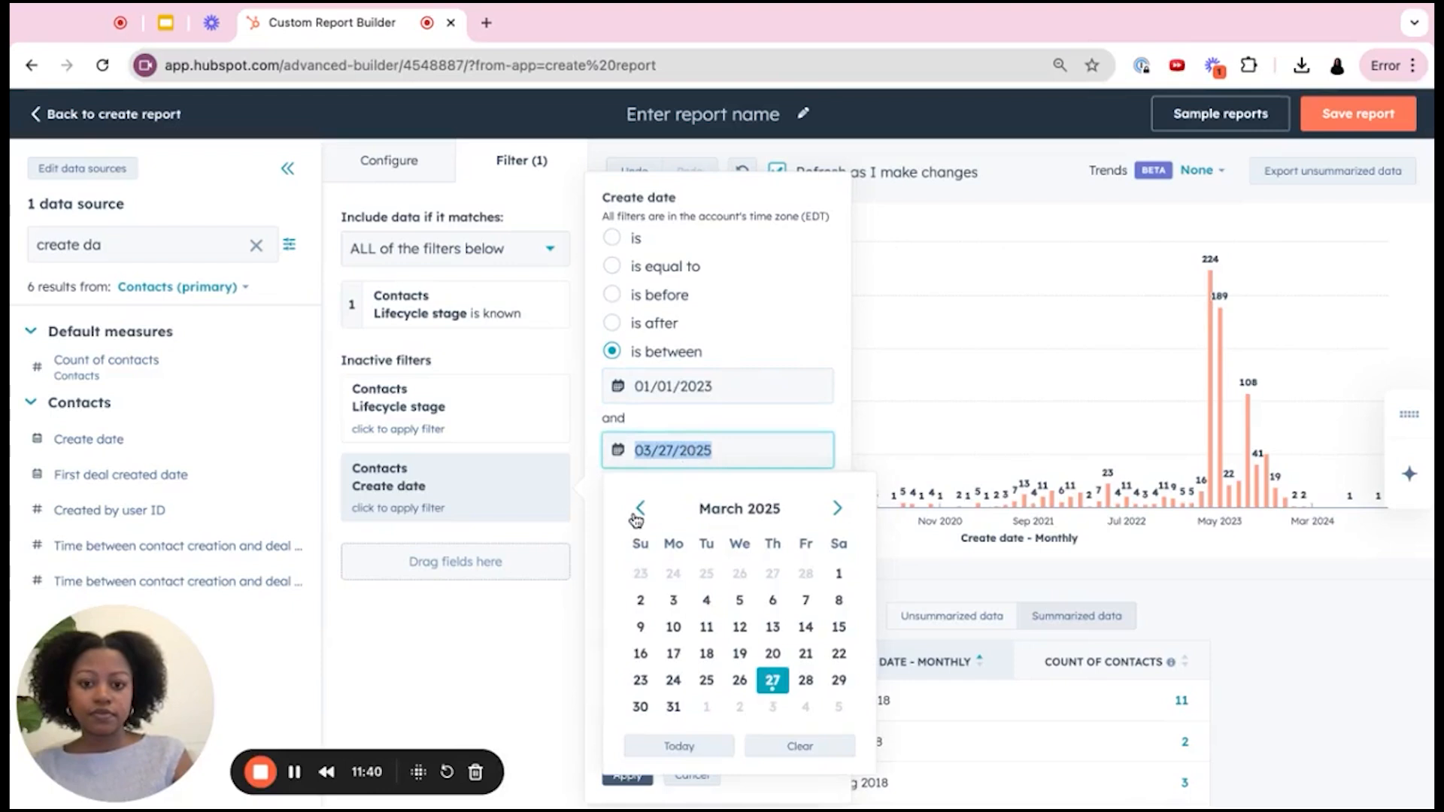
- Set the Create date filter's end date to 12/31/2024 and apply the filter
{"action": "double_click", "coordinate": [638, 518]}
{"action": "left_click", "coordinate": [638, 518]}
{"action": "double_click", "coordinate": [638, 518]}
{"action": "left_click", "coordinate": [837, 510]}
{"action": "left_click", "coordinate": [838, 510]}
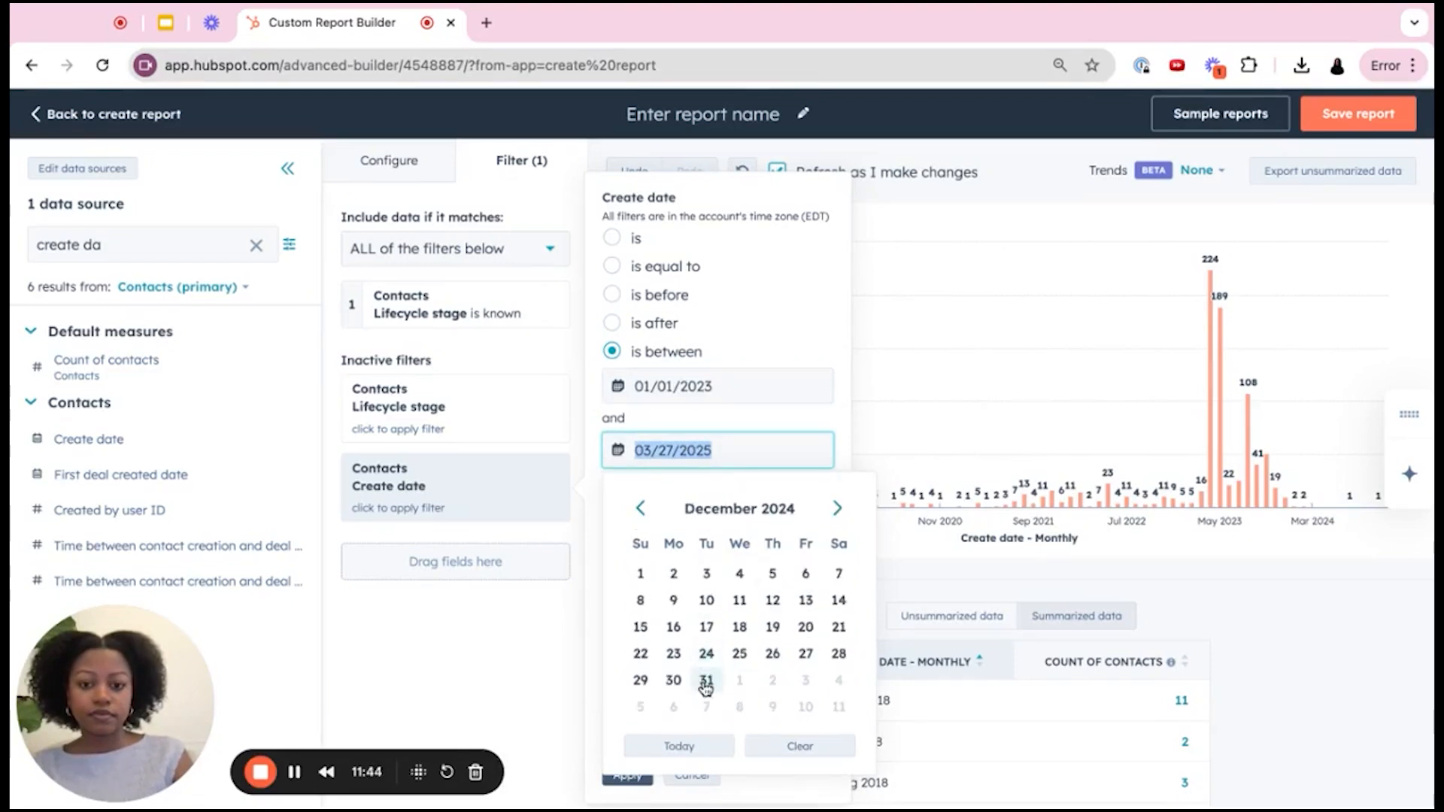
{"action": "left_click", "coordinate": [705, 681]}
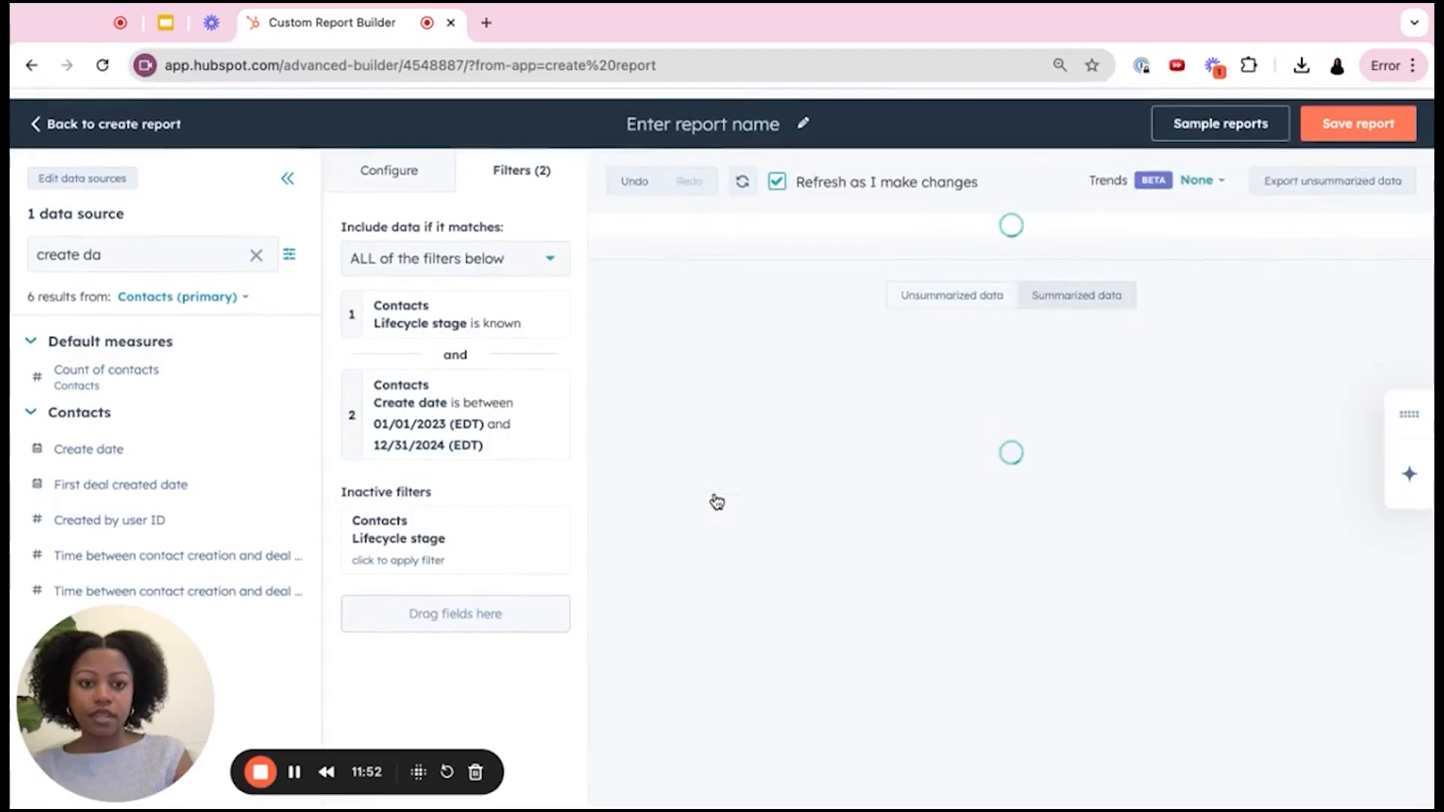
- Find the Lifecycle stage property by searching "lifecycle stage", break down the contact chart by it and refresh the report
{"action": "left_click", "coordinate": [378, 172]}
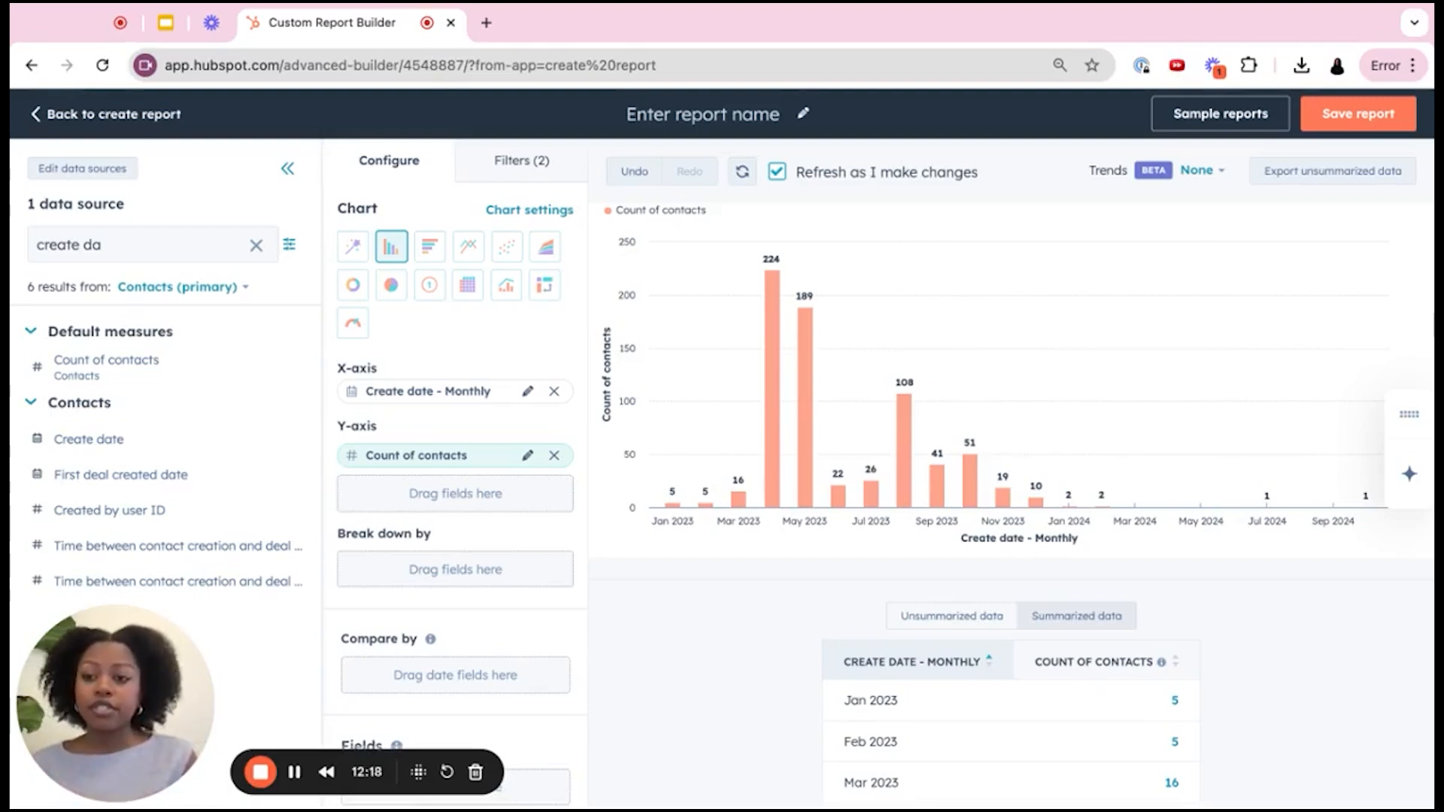
{"action": "double_click", "coordinate": [98, 244]}
{"action": "double_click", "coordinate": [98, 245]}
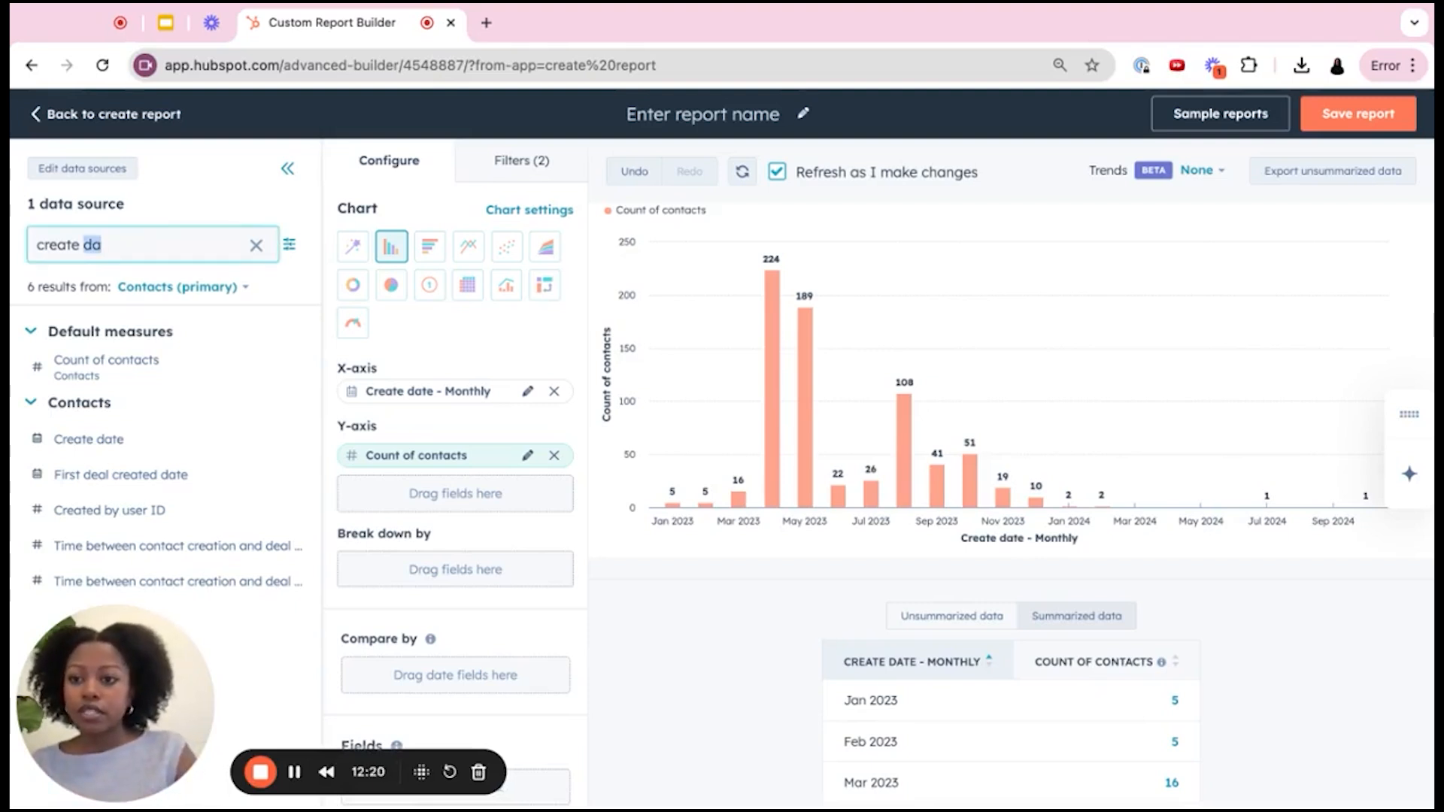
{"action": "key", "text": "ctrl+a"}
{"action": "type", "text": "lifecycle stage"}
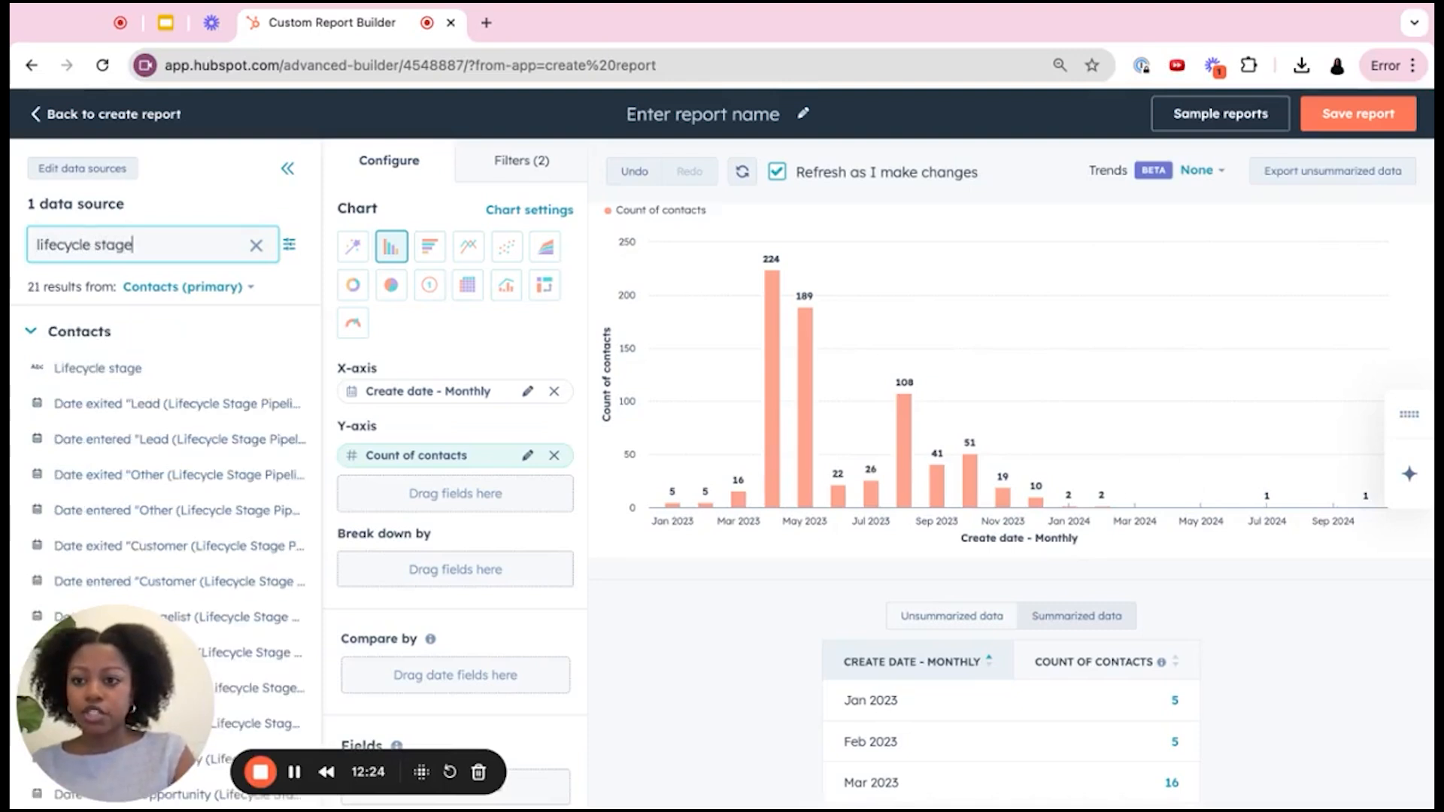
{"action": "left_click_drag", "start_coordinate": [119, 368], "coordinate": [399, 564]}
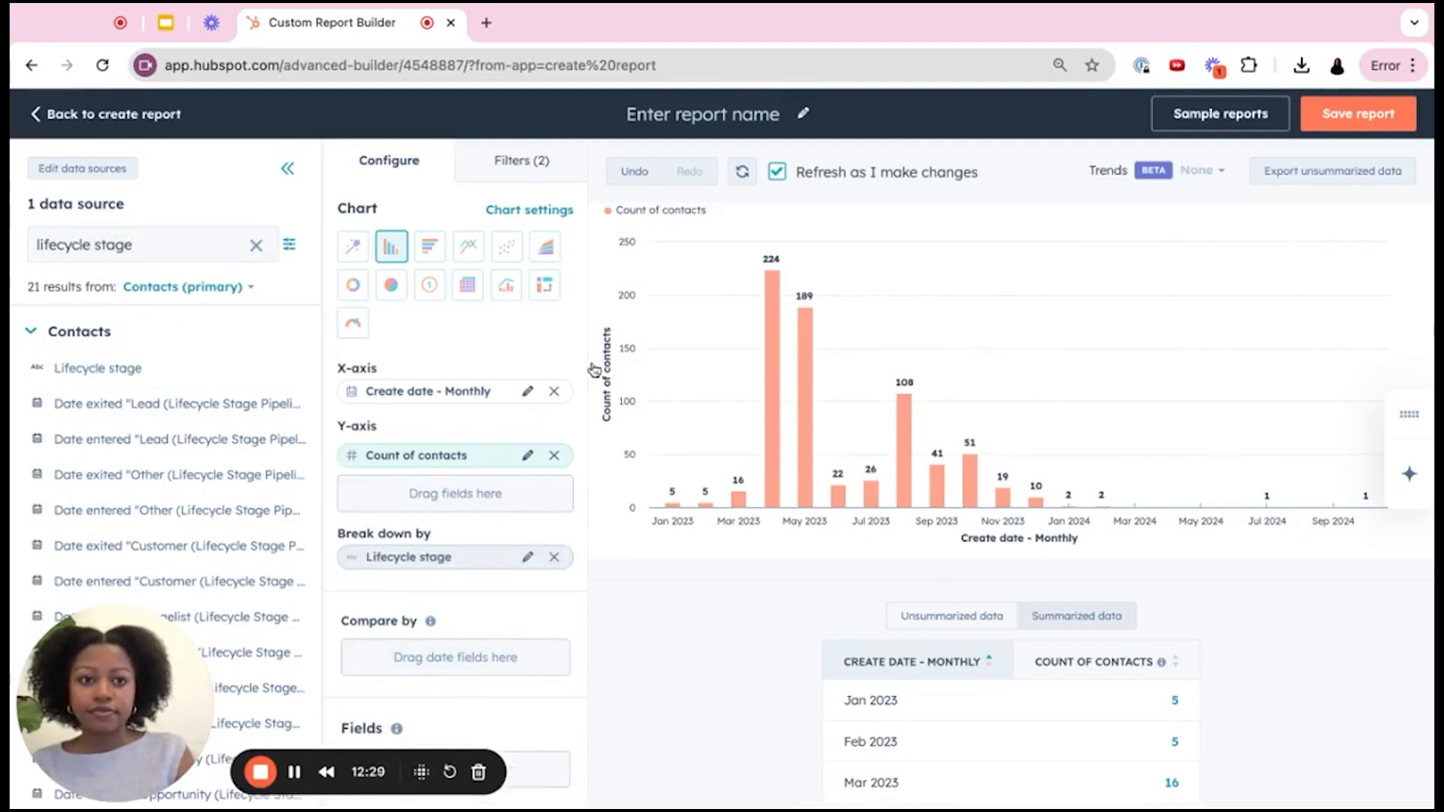
{"action": "left_click", "coordinate": [748, 172]}
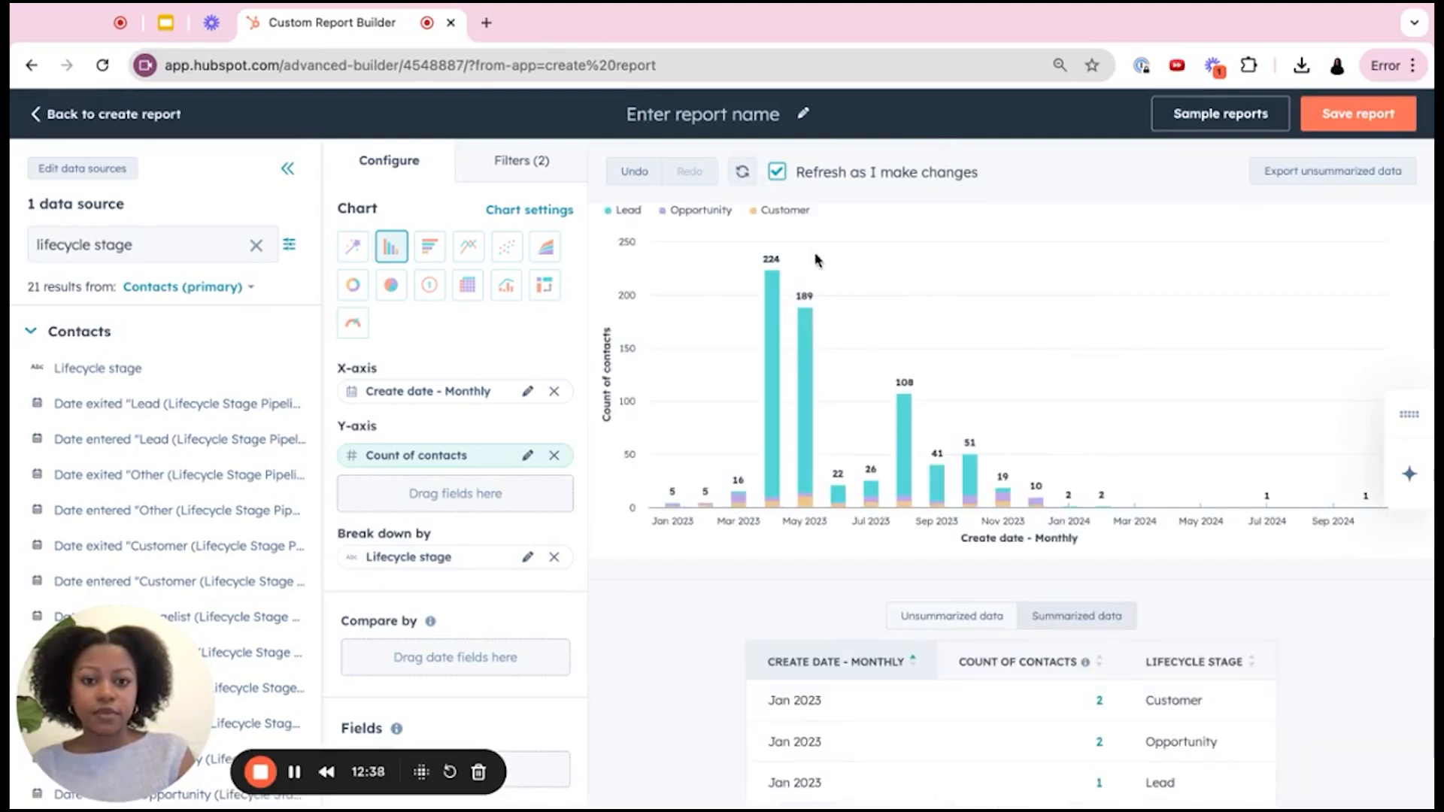
{"action": "mouse_move", "coordinate": [773, 312]}
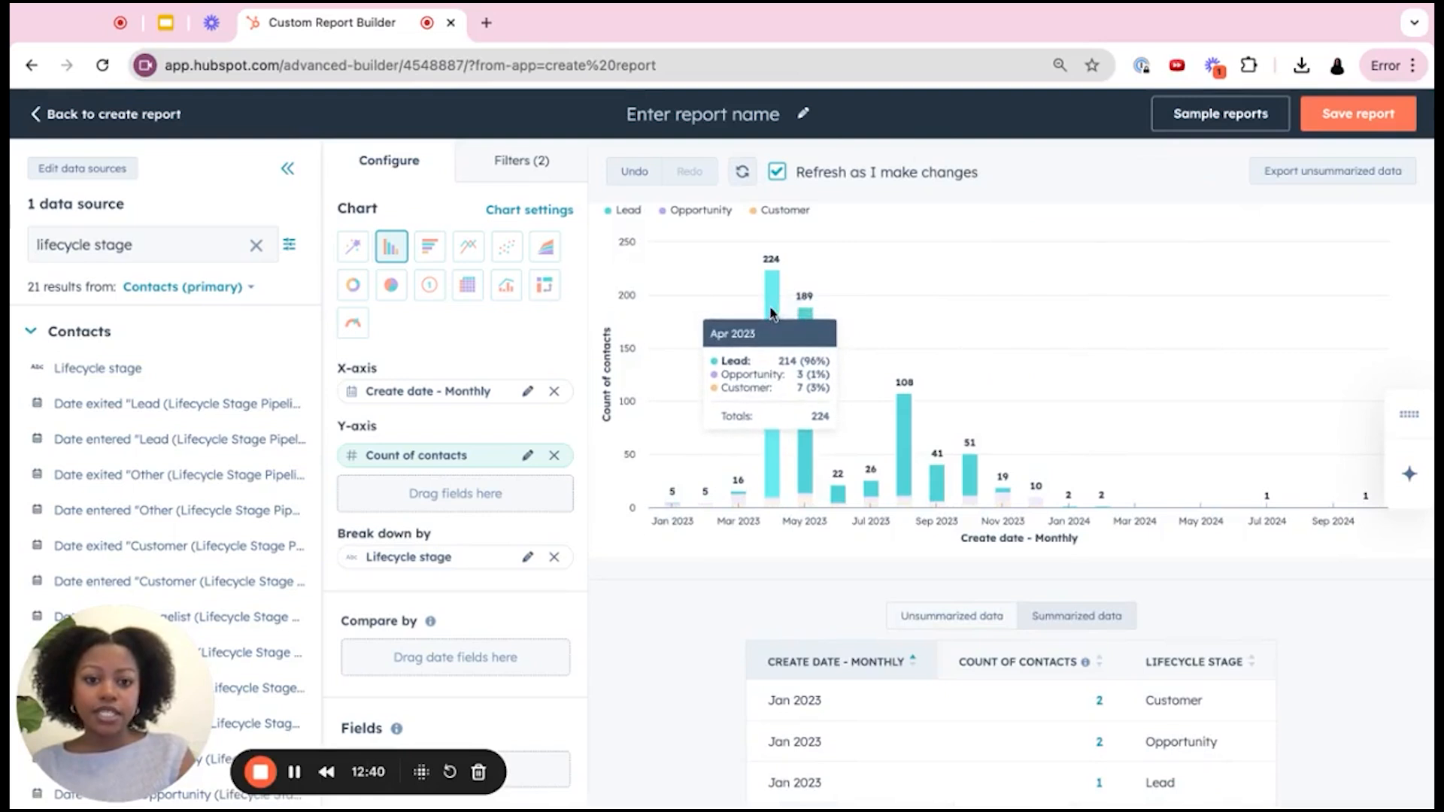
{"action": "mouse_move", "coordinate": [907, 412]}
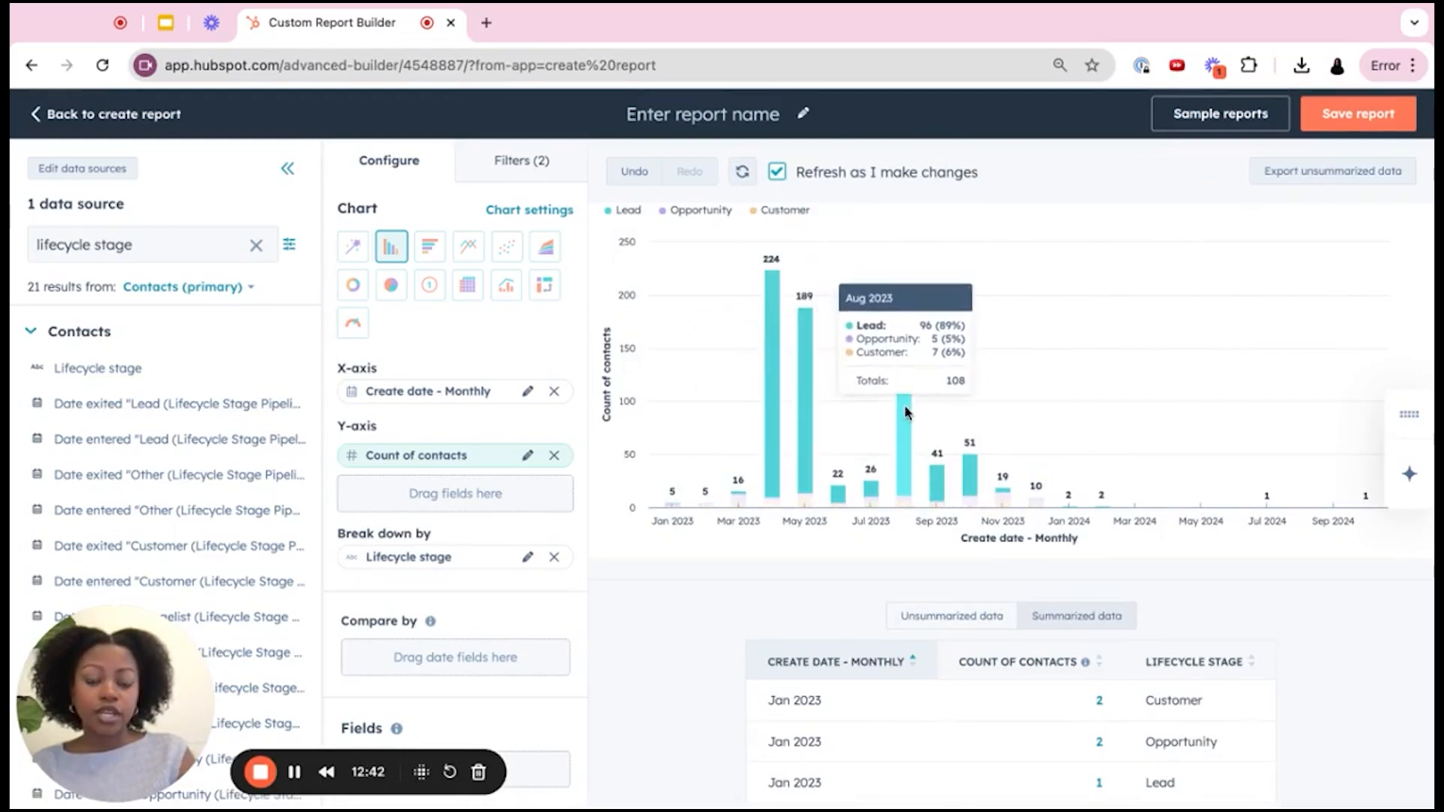
{"action": "mouse_move", "coordinate": [976, 468]}
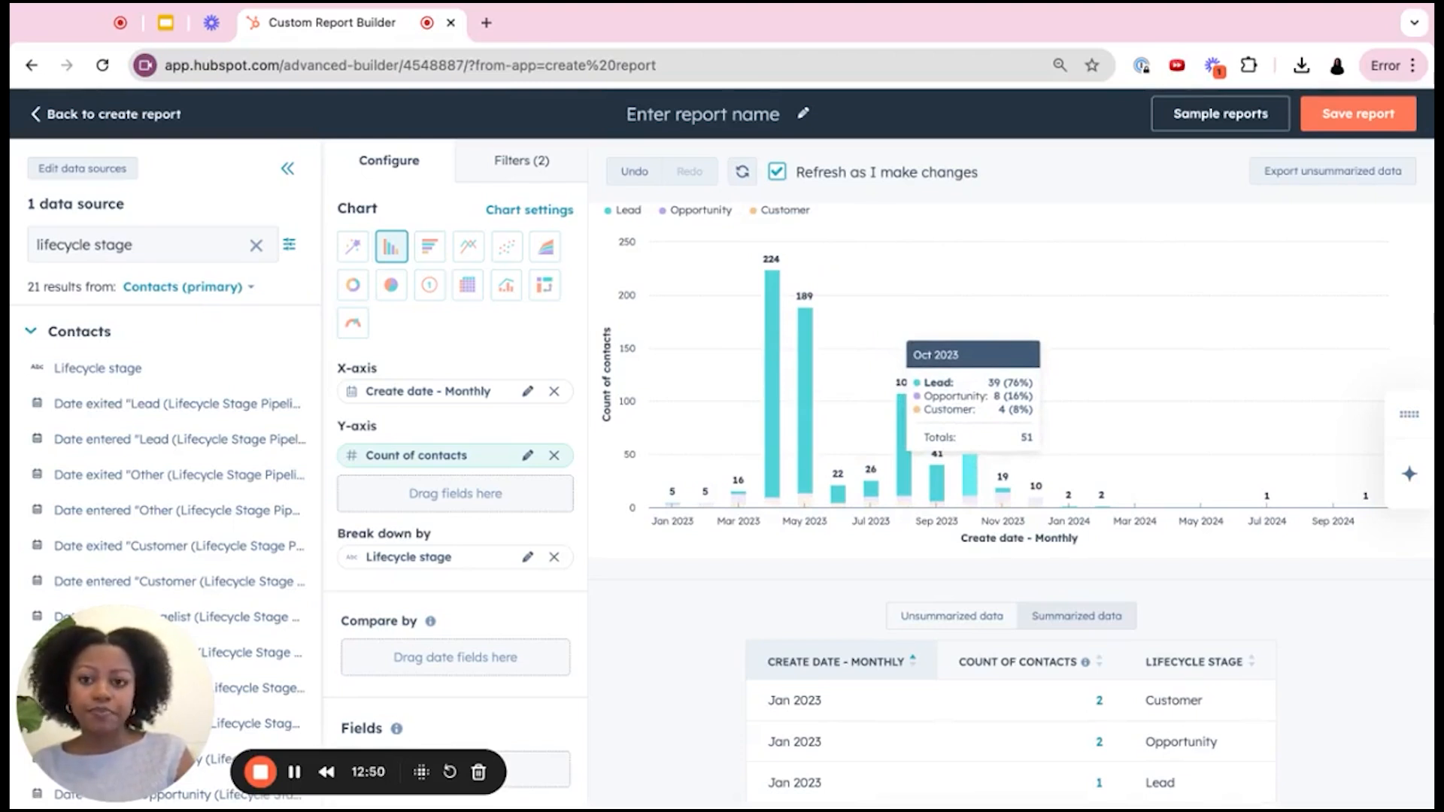
- Name the report "Contacts Created by Lifecycle Stage" and save it to the existing Marketing <> Sales Dashboard
{"action": "left_click", "coordinate": [700, 118]}
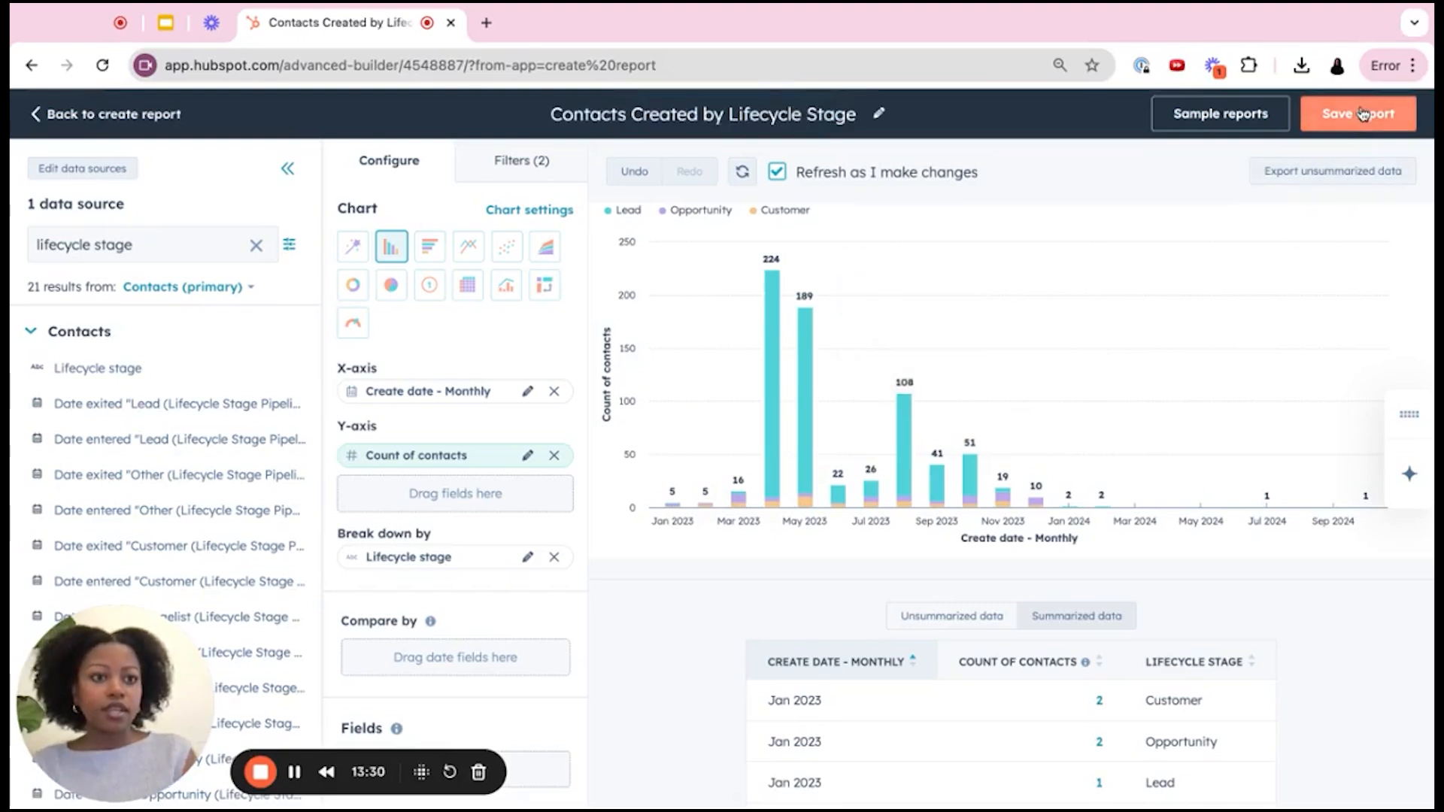
{"action": "left_click", "coordinate": [1362, 114]}
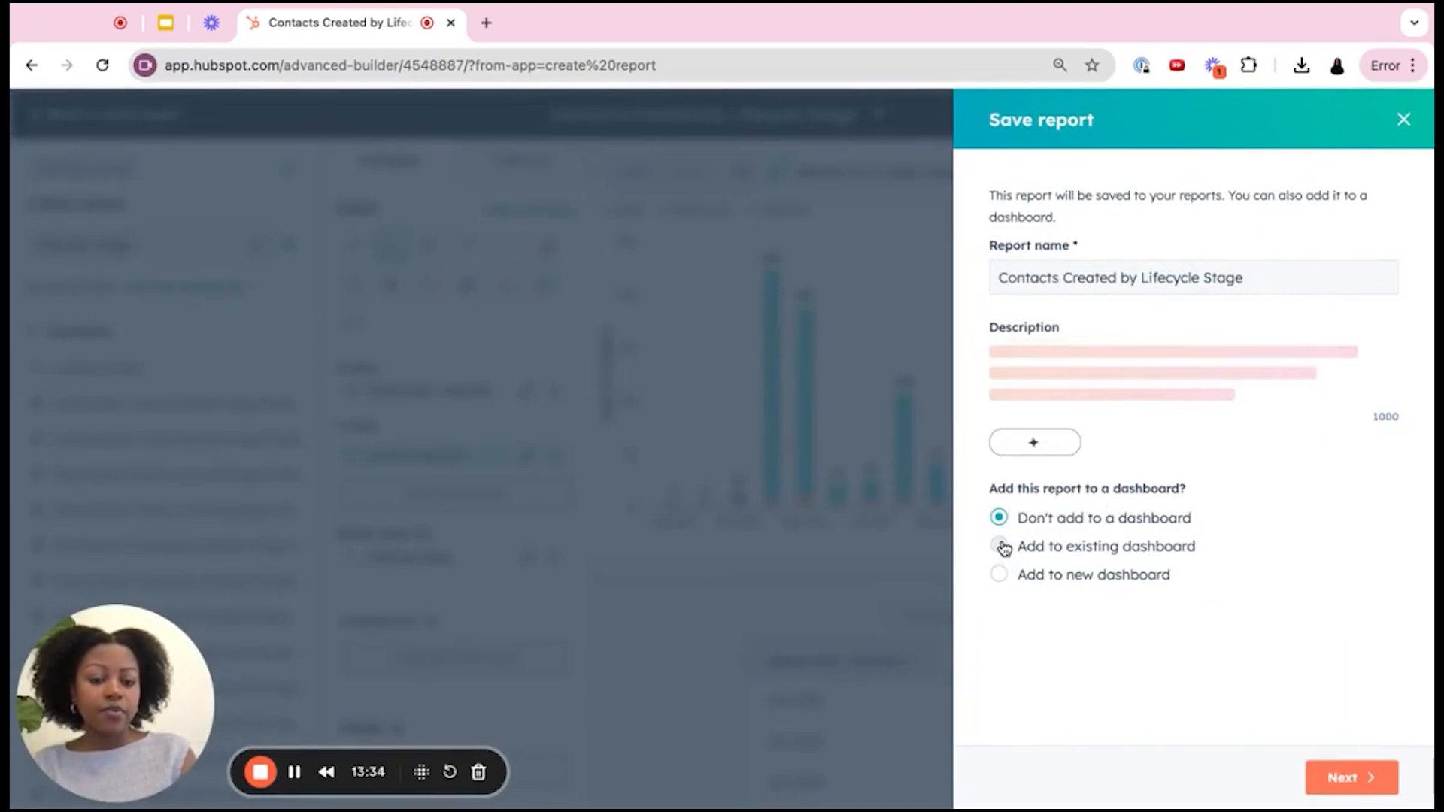
{"action": "left_click", "coordinate": [999, 659]}
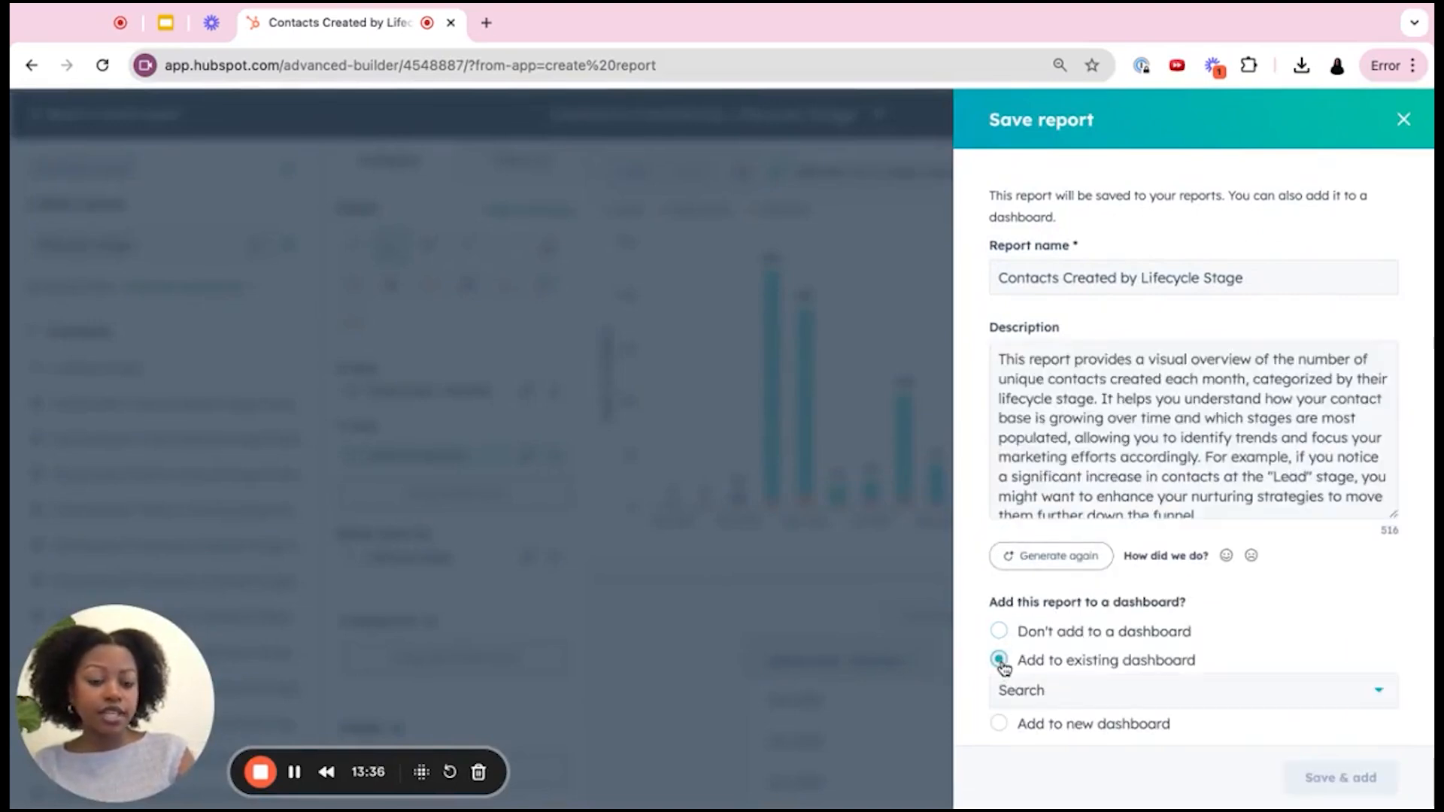
{"action": "left_click", "coordinate": [1127, 695]}
{"action": "left_click", "coordinate": [1128, 600]}
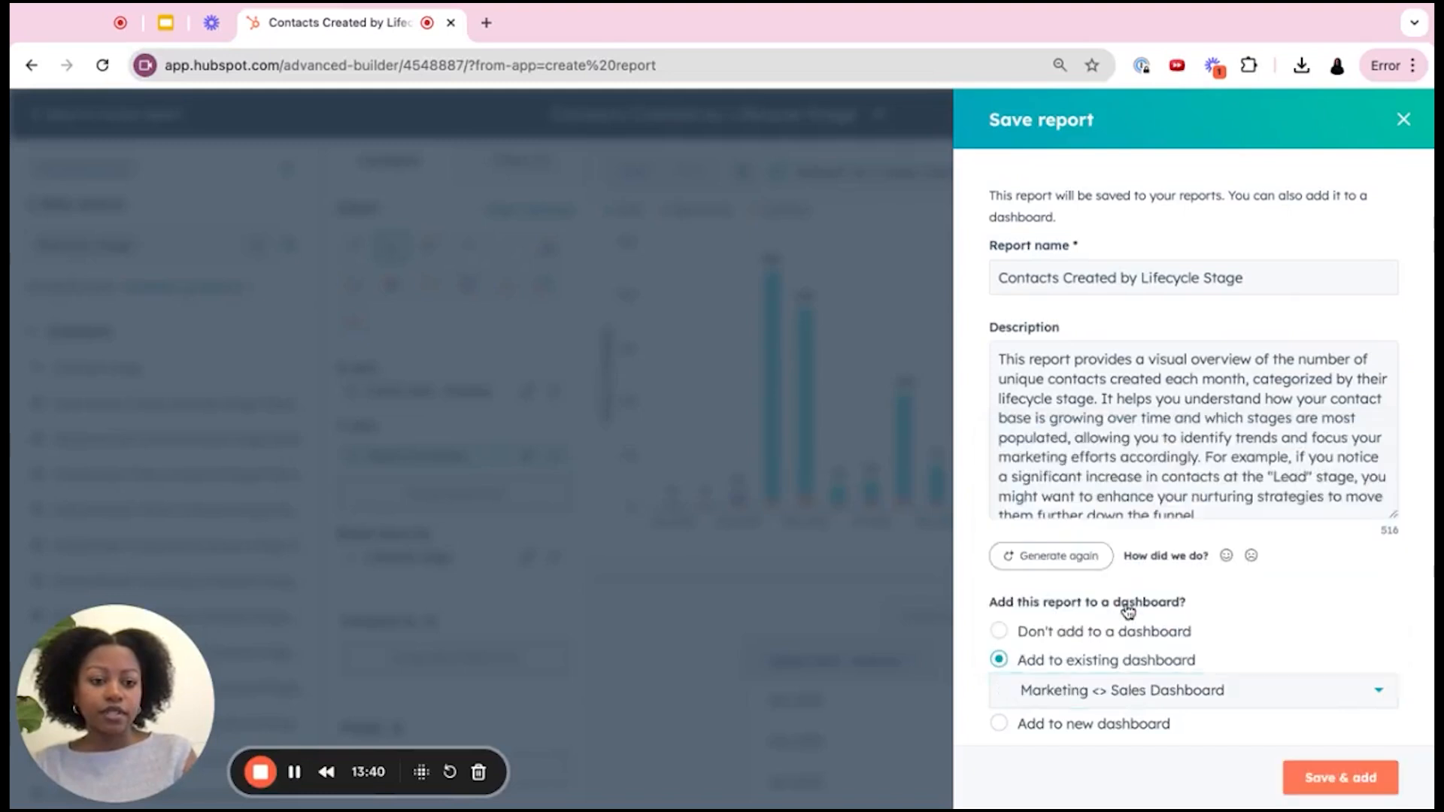
{"action": "left_click", "coordinate": [1329, 777]}
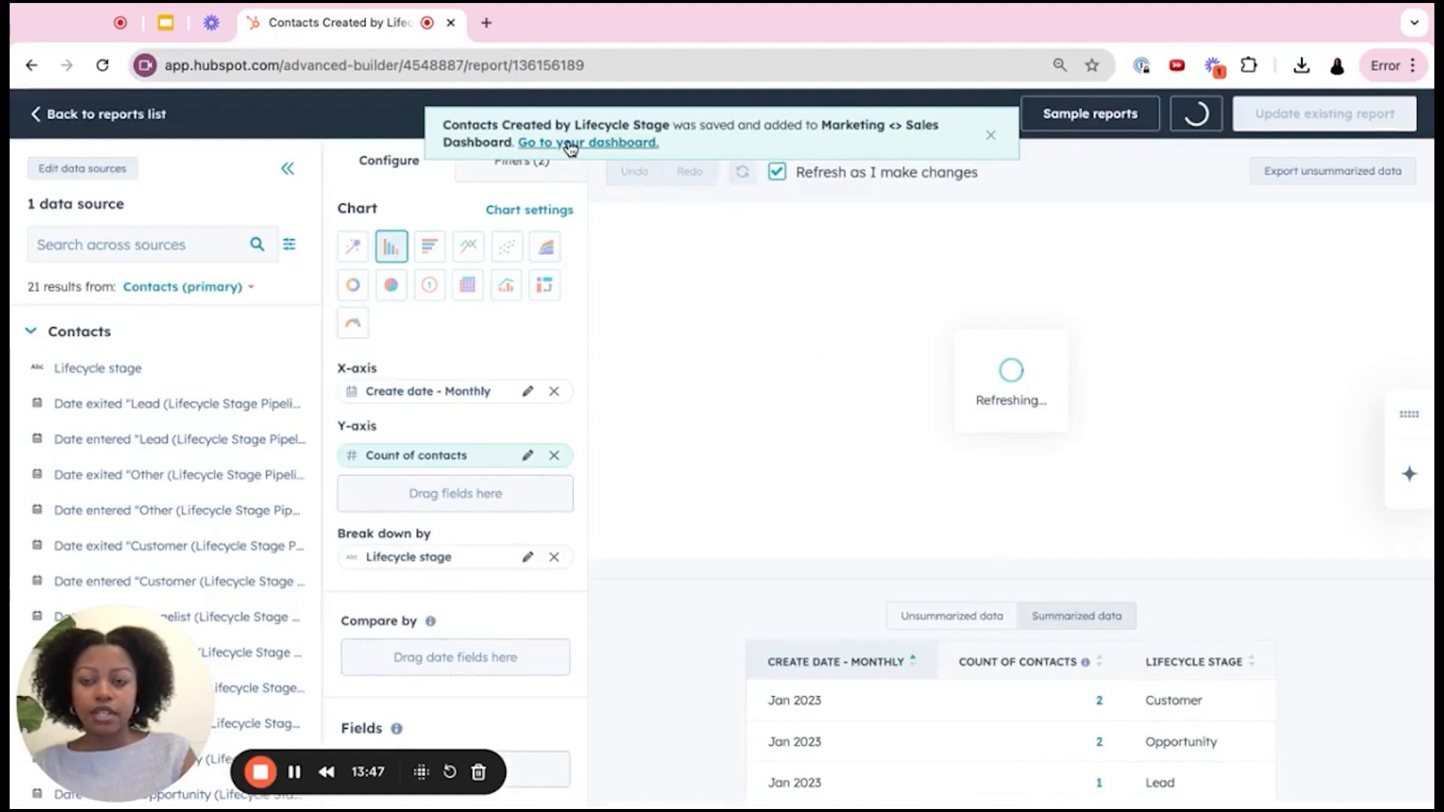
- Open the Marketing <> Sales Dashboard and try repositioning and resizing the Contacts Created by Original Source report
{"action": "left_click", "coordinate": [571, 143]}
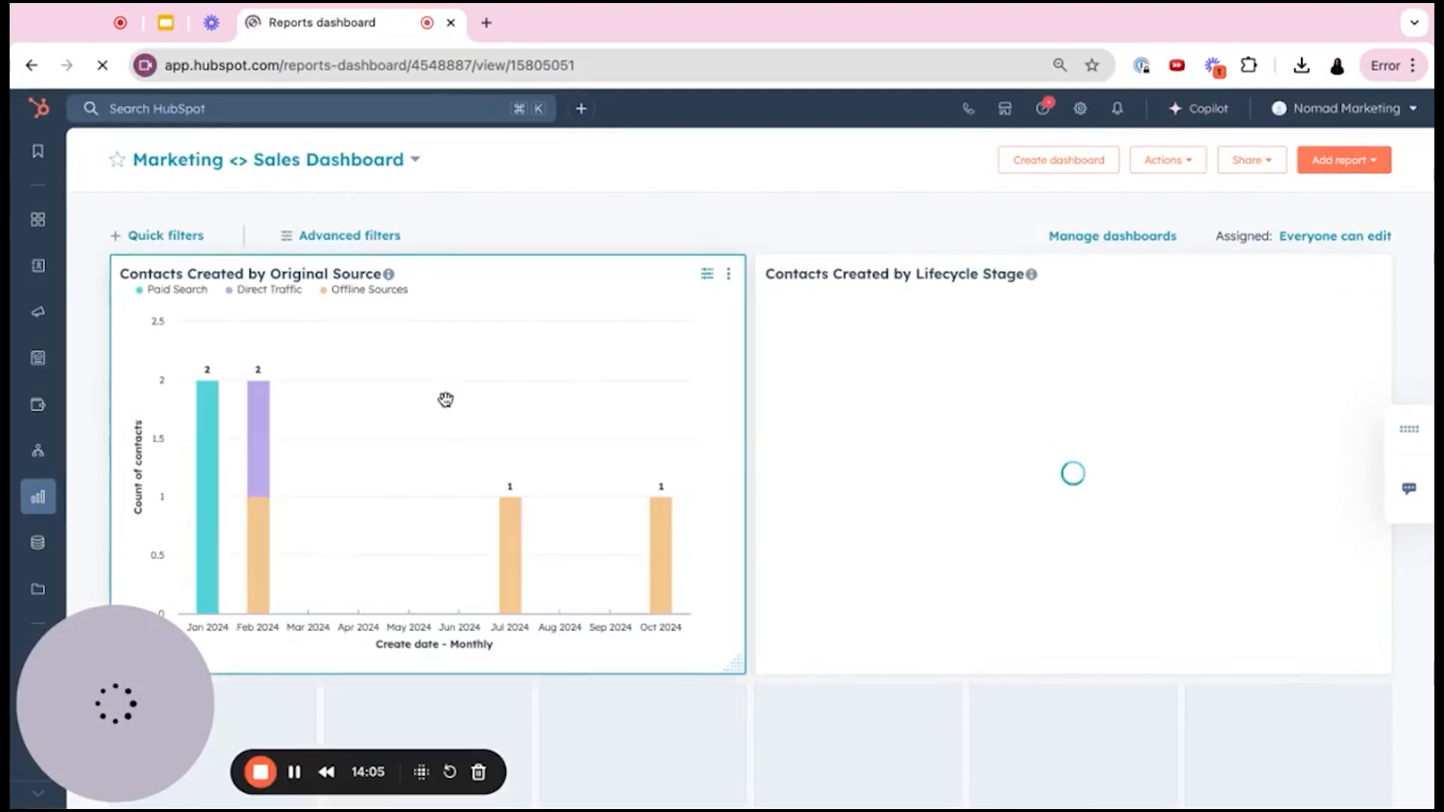
{"action": "left_click_drag", "start_coordinate": [446, 400], "coordinate": [434, 367]}
{"action": "mouse_move", "coordinate": [736, 664]}
{"action": "left_mouse_down"}
{"action": "mouse_move", "coordinate": [963, 675]}
{"action": "mouse_move", "coordinate": [751, 667]}
{"action": "left_mouse_up"}
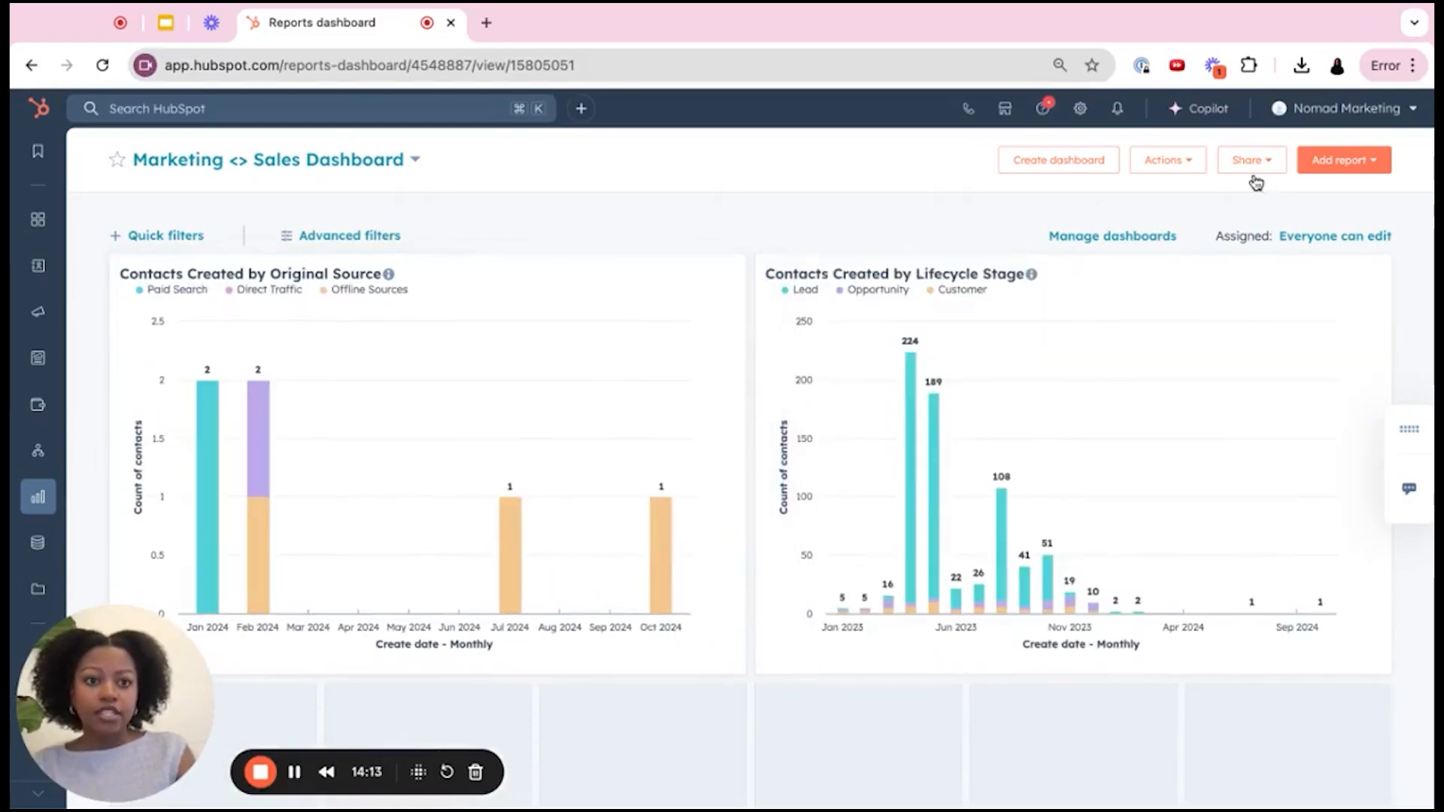